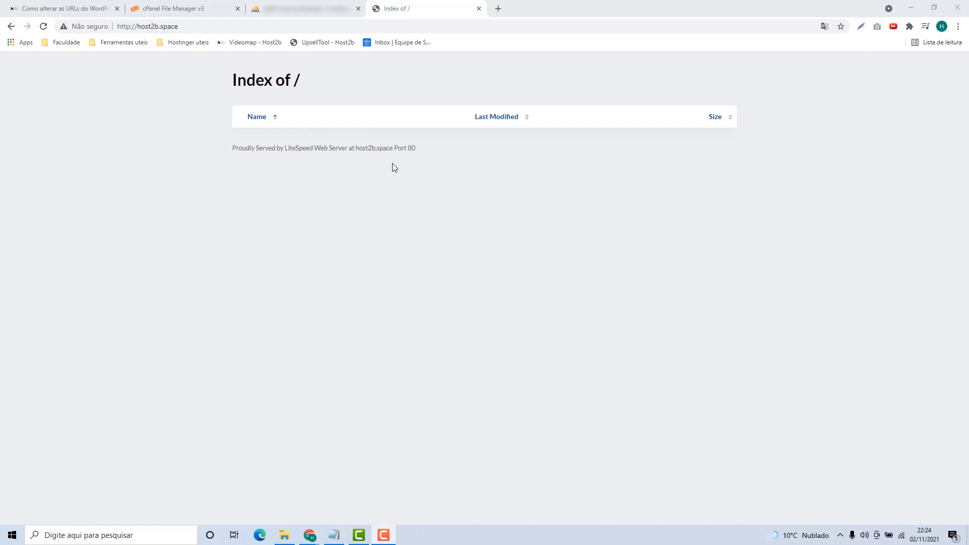
# Step: Review the cPanel file directories, the blogdopq_wp database in phpMyAdmin, and the database credentials saved in Notepad
pyautogui.click(211, 9)
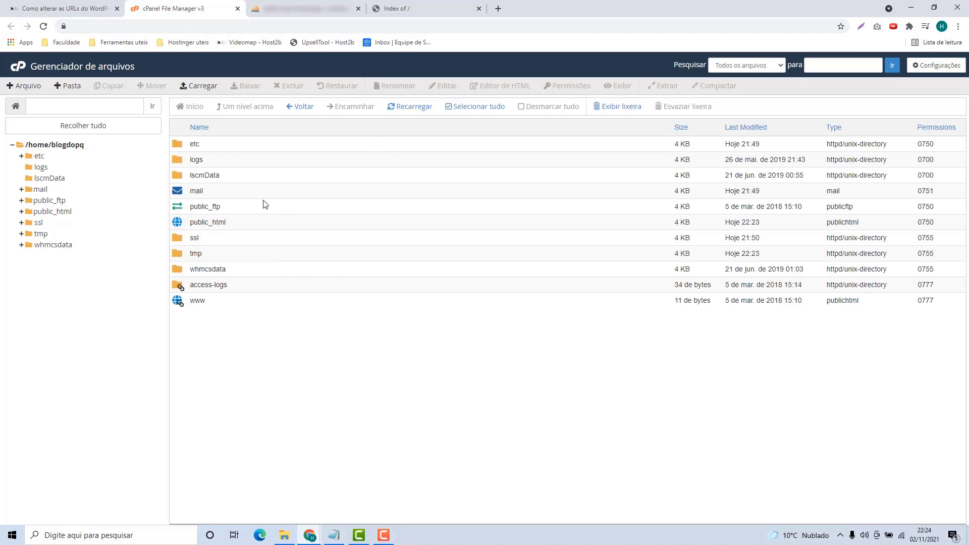
pyautogui.click(313, 13)
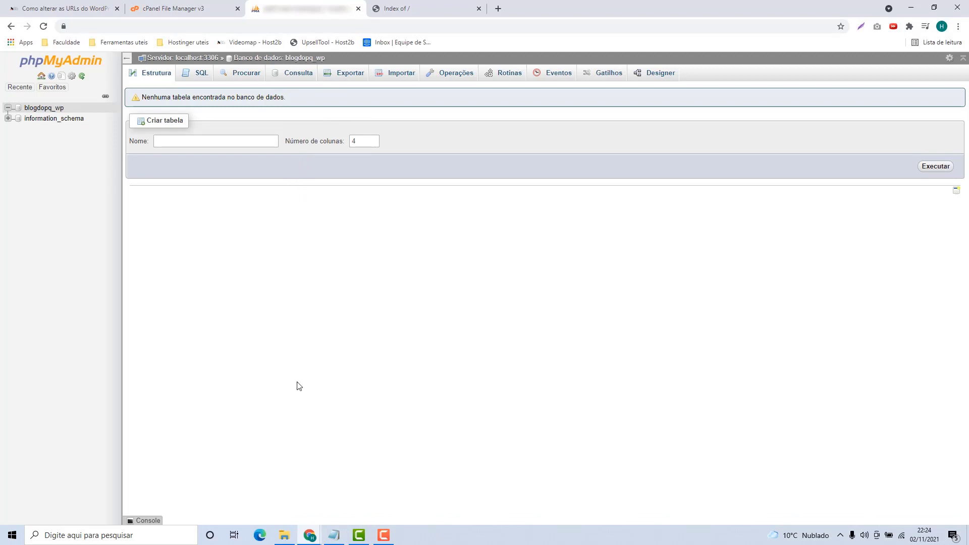
pyautogui.moveTo(340, 530)
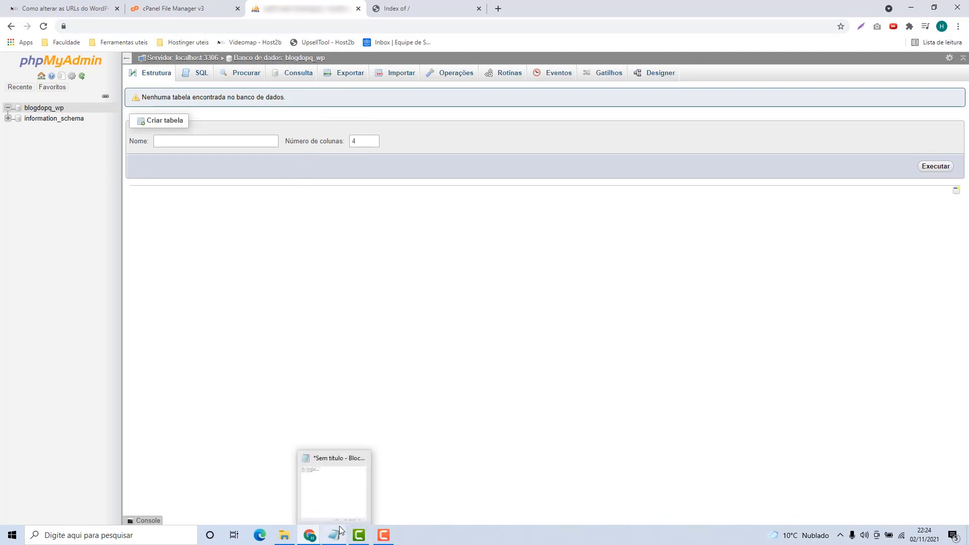
pyautogui.click(326, 478)
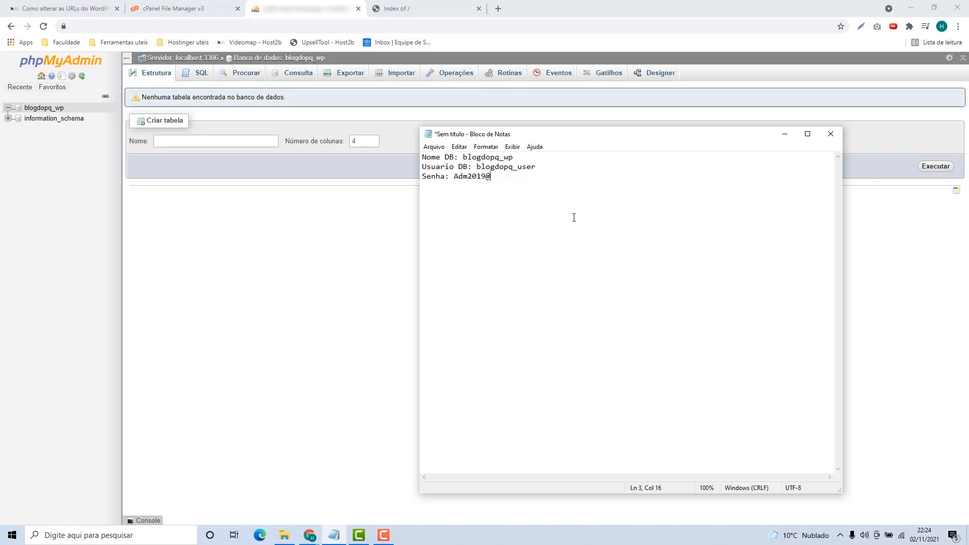
pyautogui.moveTo(500, 195); pyautogui.dragTo(421, 169)
pyautogui.click(499, 194)
pyautogui.click(325, 252)
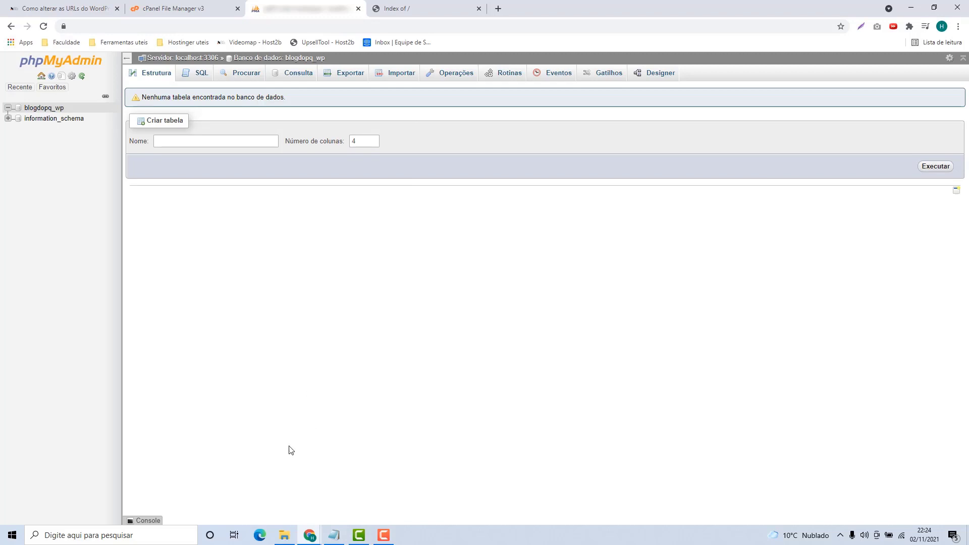
# Step: Launch the XAMPP Control Panel and start the Apache and MySQL modules
pyautogui.click(156, 536)
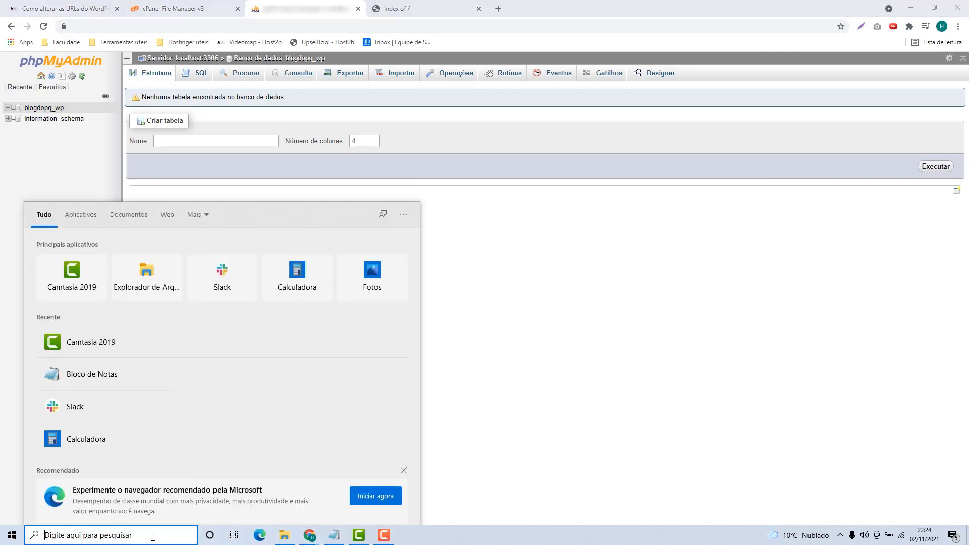
pyautogui.write('xampp')
pyautogui.press('Return')
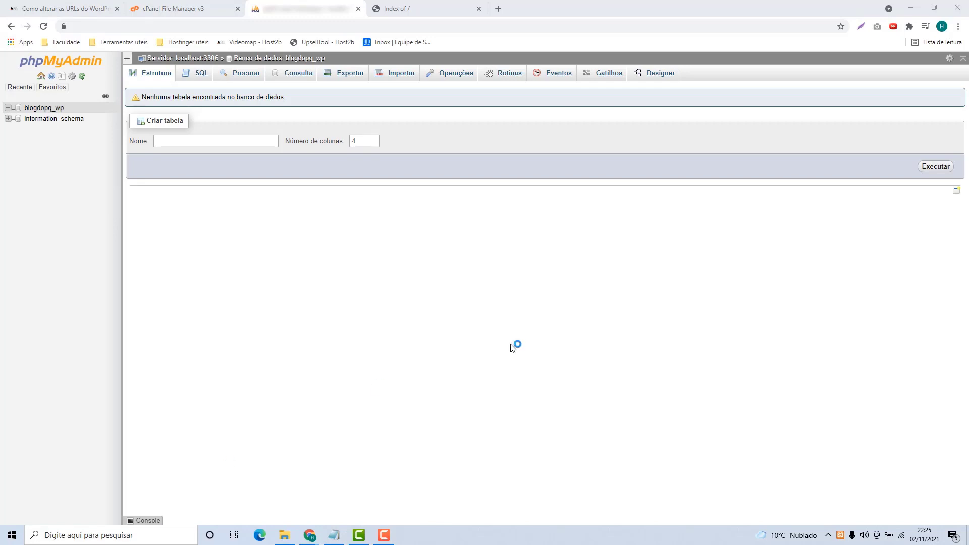
pyautogui.moveTo(278, 41); pyautogui.dragTo(530, 186)
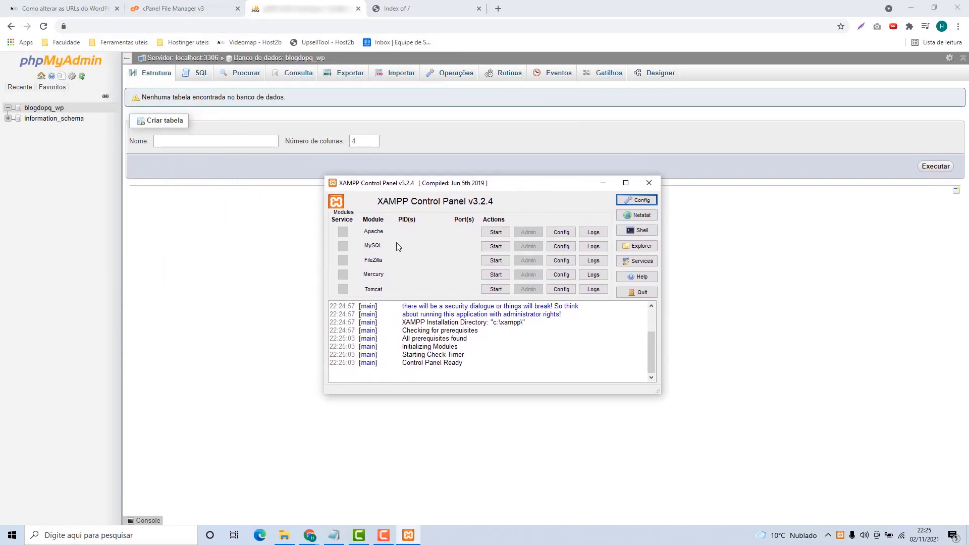
pyautogui.click(495, 233)
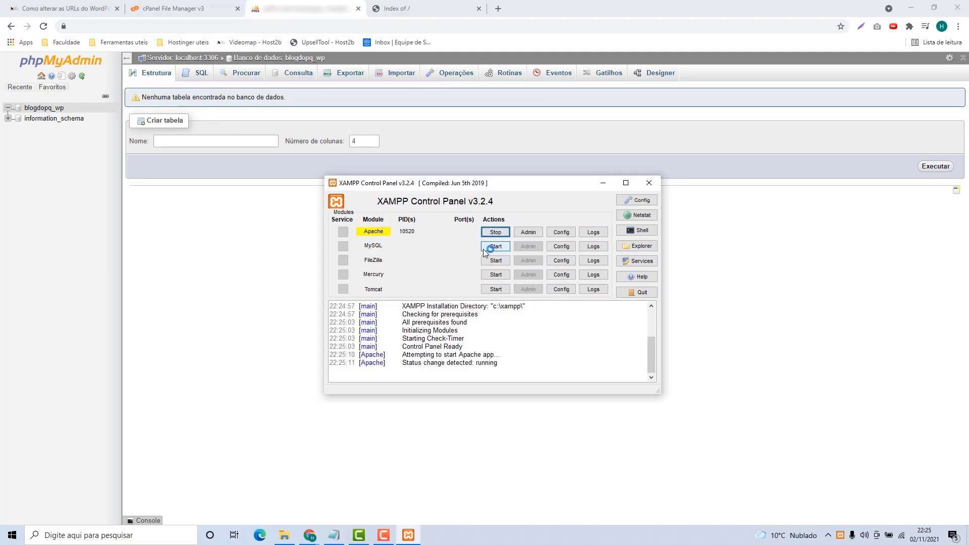
pyautogui.click(495, 246)
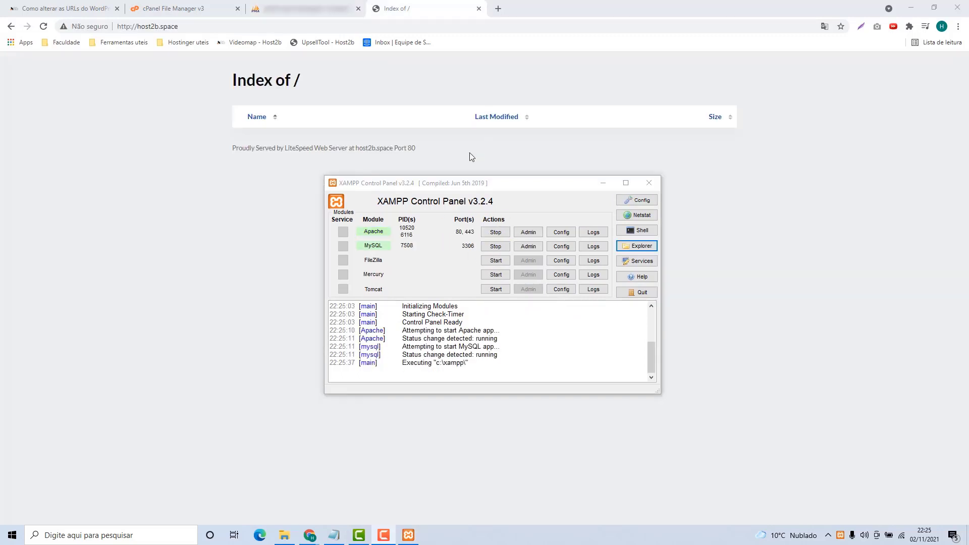
# Step: Open the local WordPress site folder at C:\xampp\htdocs\wp in File Explorer
pyautogui.click(638, 247)
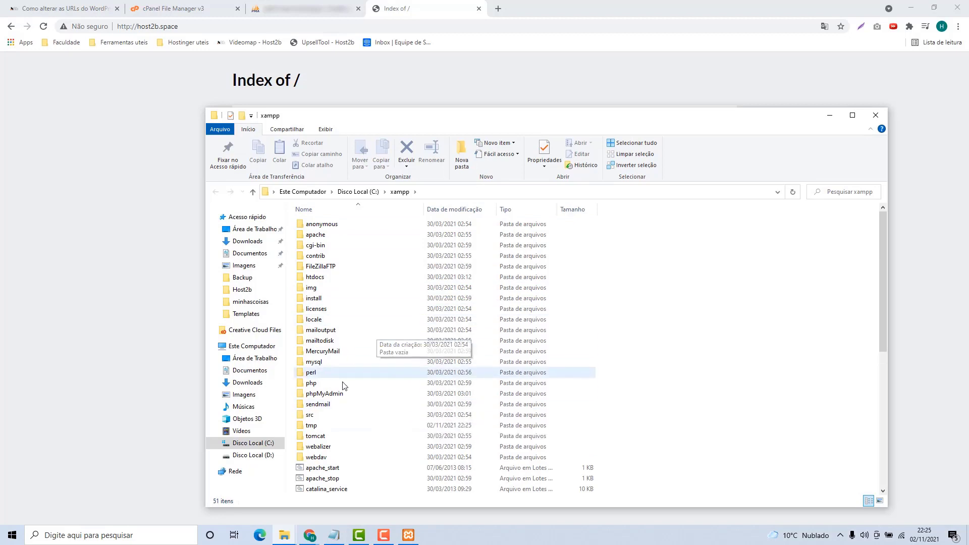
pyautogui.click(233, 228)
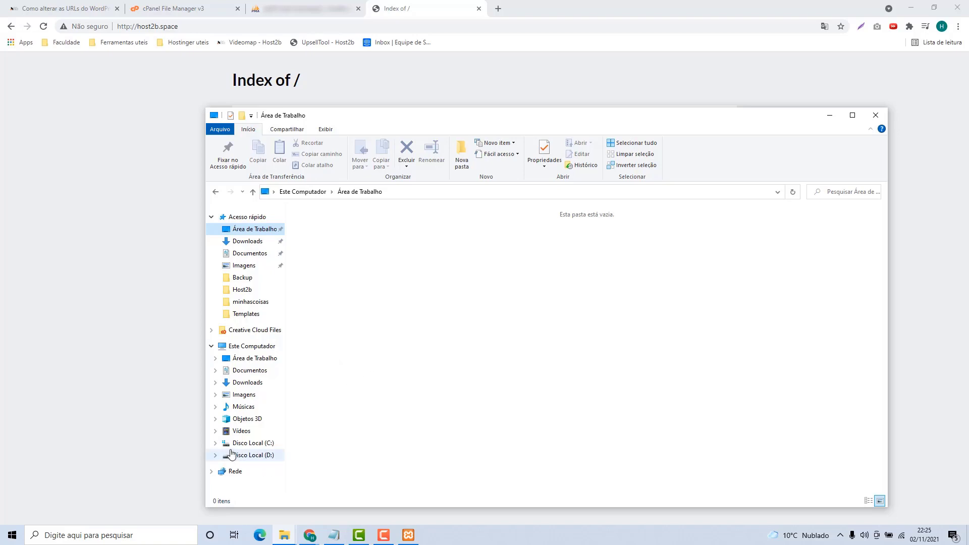
pyautogui.click(253, 444)
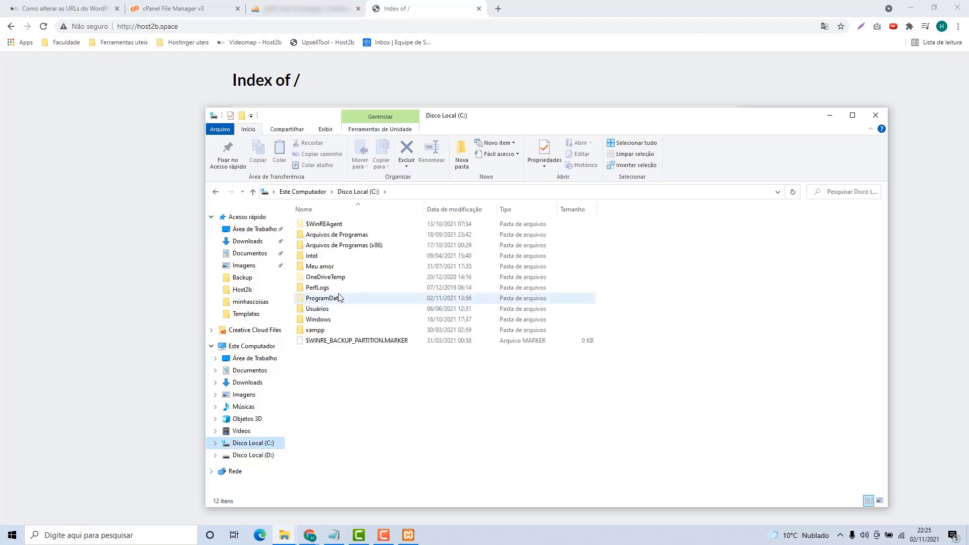
pyautogui.doubleClick(316, 332)
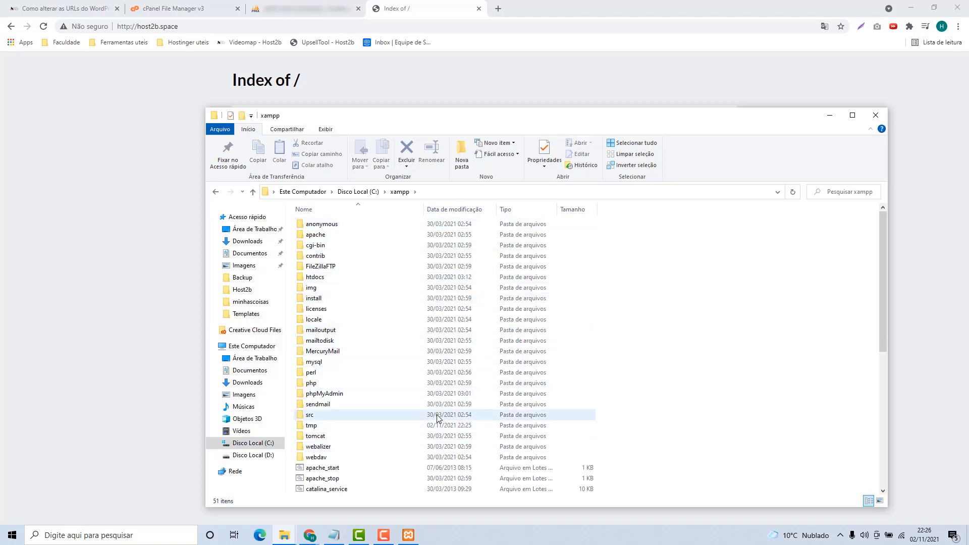
pyautogui.doubleClick(317, 279)
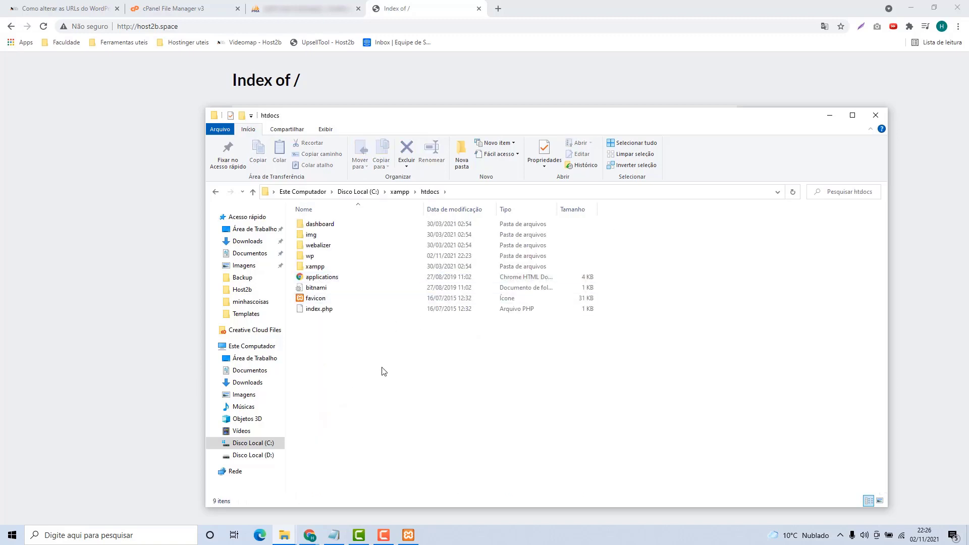
pyautogui.doubleClick(318, 259)
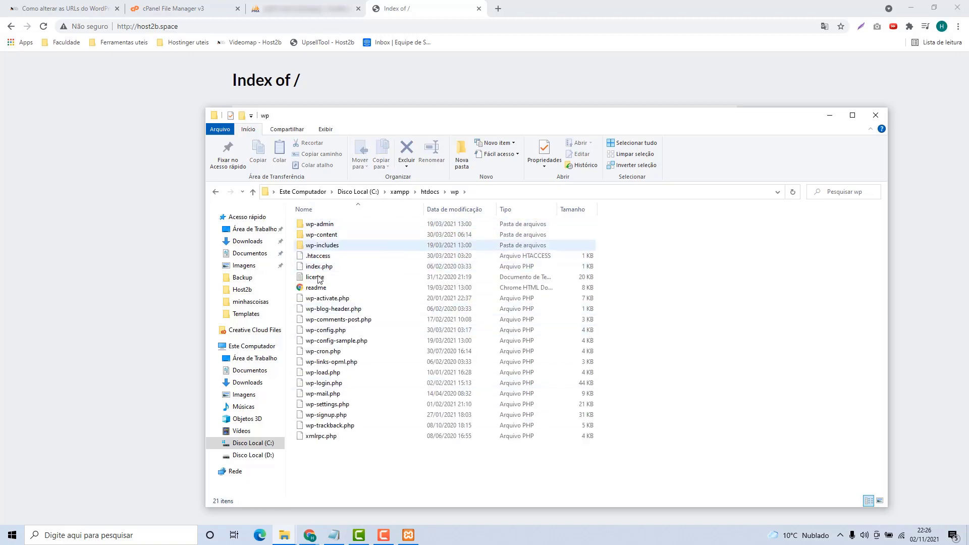
# Step: Compress all files and folders of the local wp folder into a ZIP archive named wp.zip
pyautogui.moveTo(404, 456); pyautogui.dragTo(336, 110)
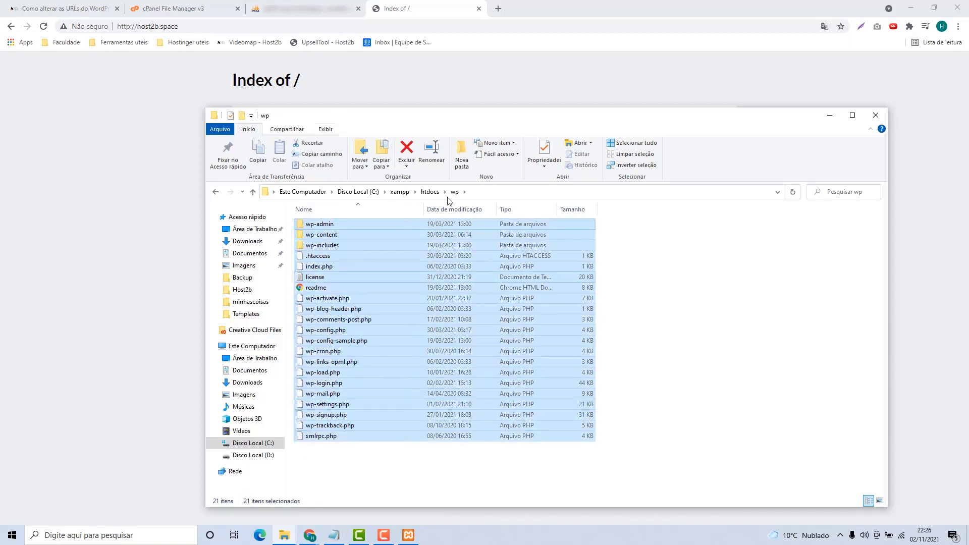
pyautogui.click(378, 462)
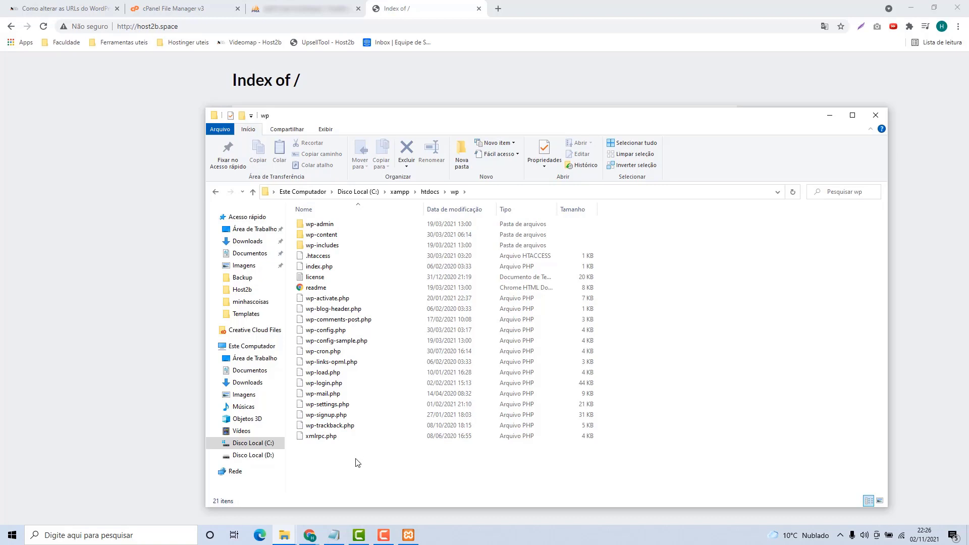
pyautogui.moveTo(353, 453); pyautogui.dragTo(334, 225)
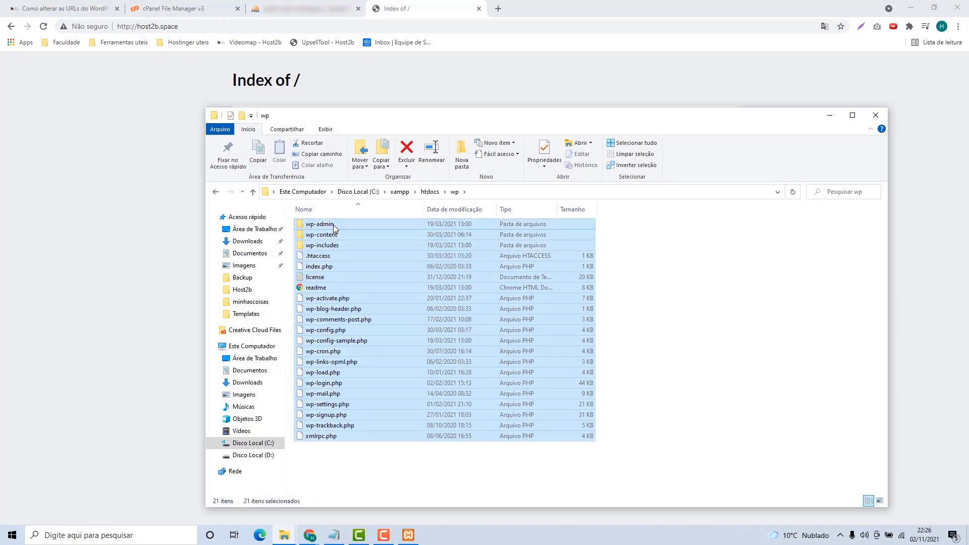
pyautogui.rightClick(333, 225)
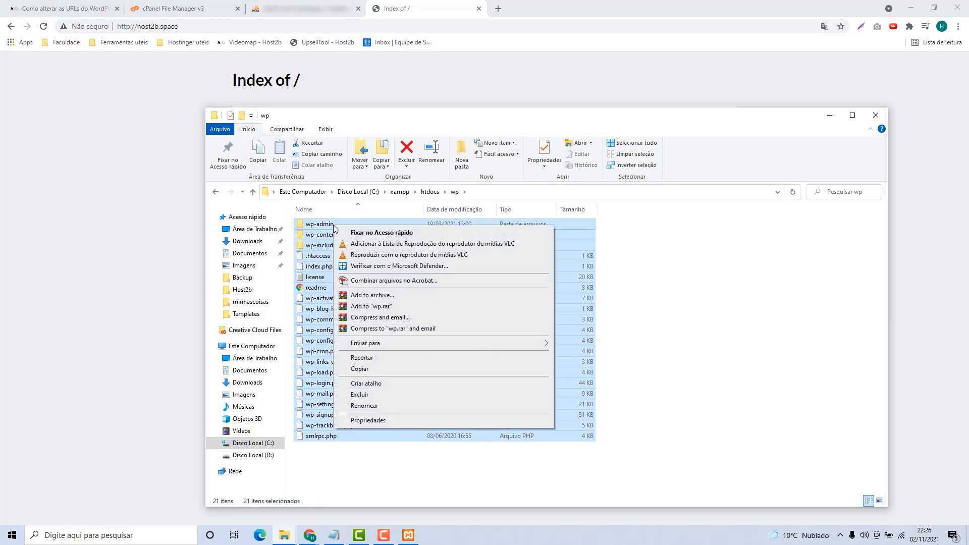
pyautogui.click(360, 296)
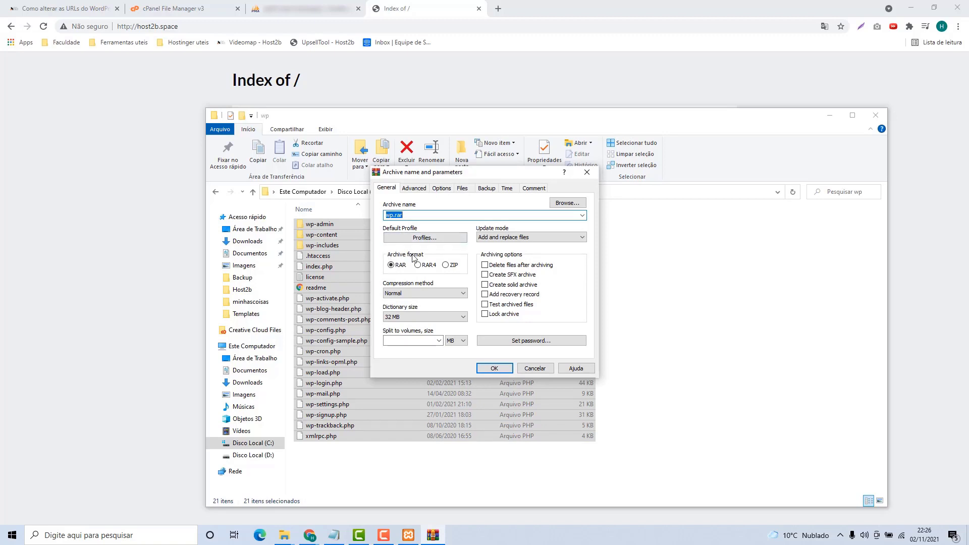
pyautogui.click(446, 266)
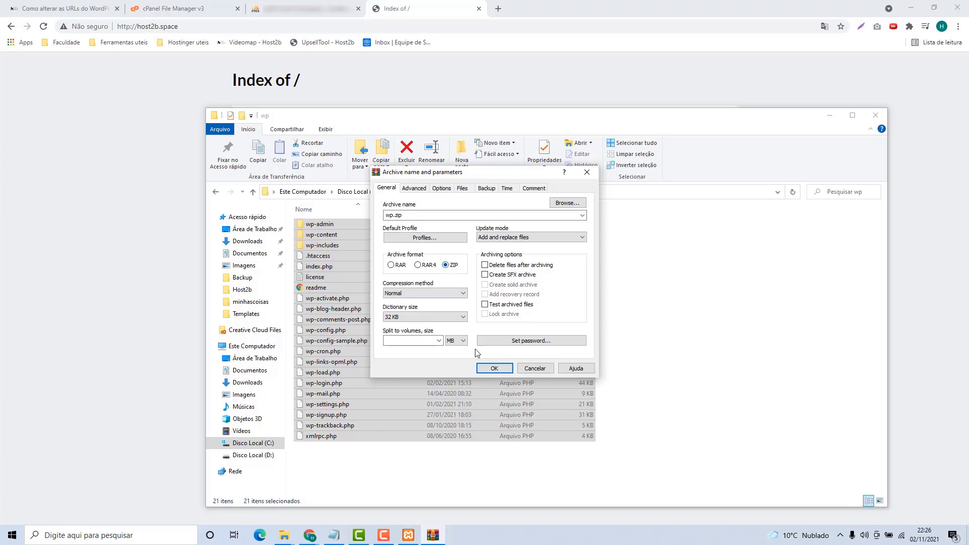
pyautogui.click(480, 369)
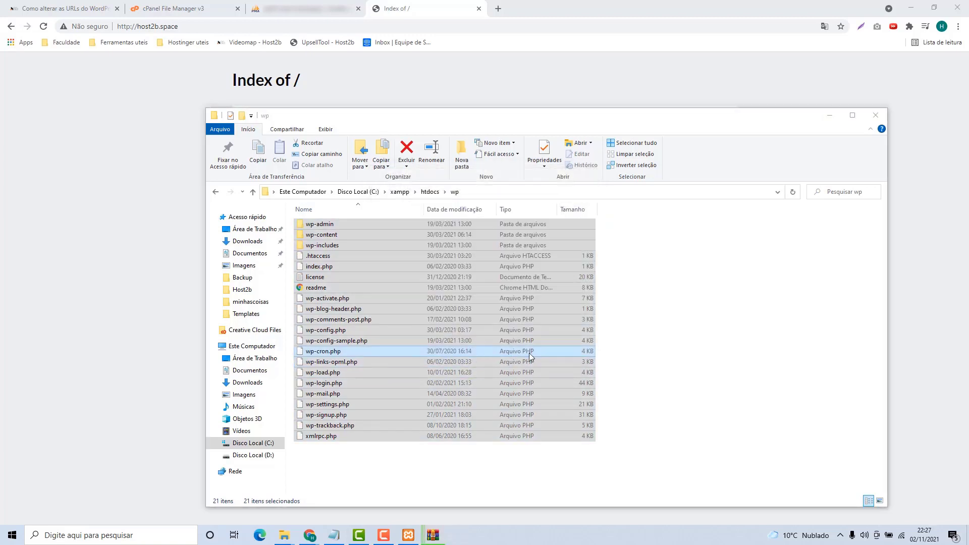
pyautogui.click(622, 348)
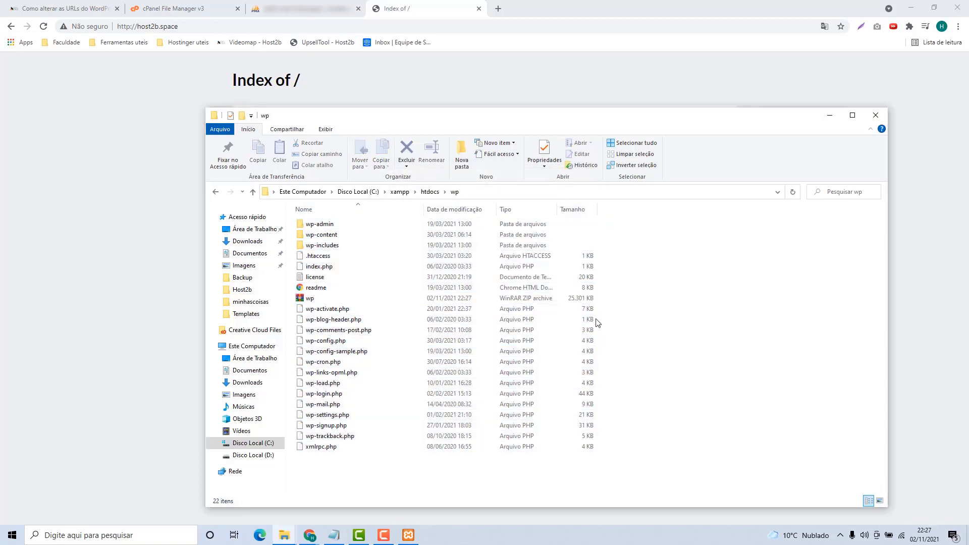
pyautogui.click(310, 299)
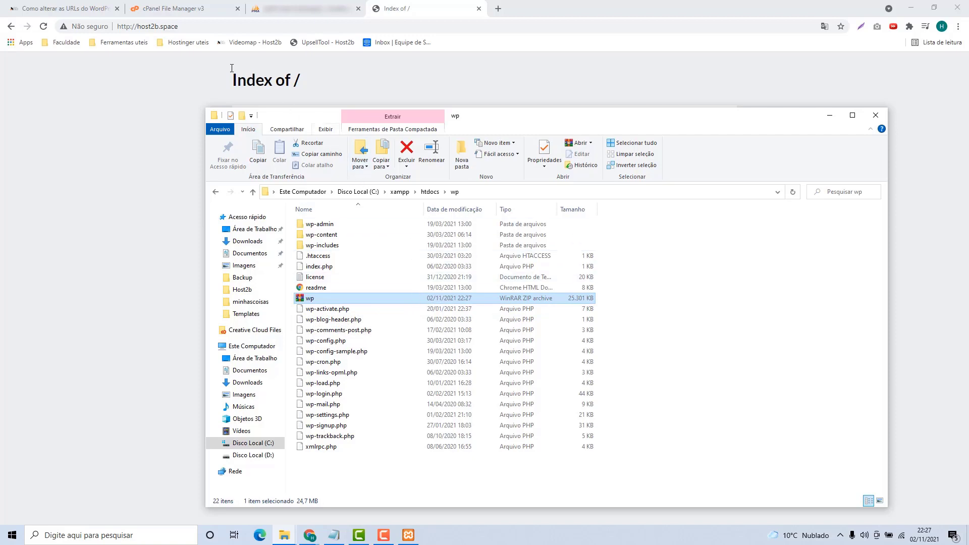
# Step: Switch to the cPanel File Manager, upload wp.zip from the local wp folder into public_html, and return to that directory
pyautogui.click(183, 14)
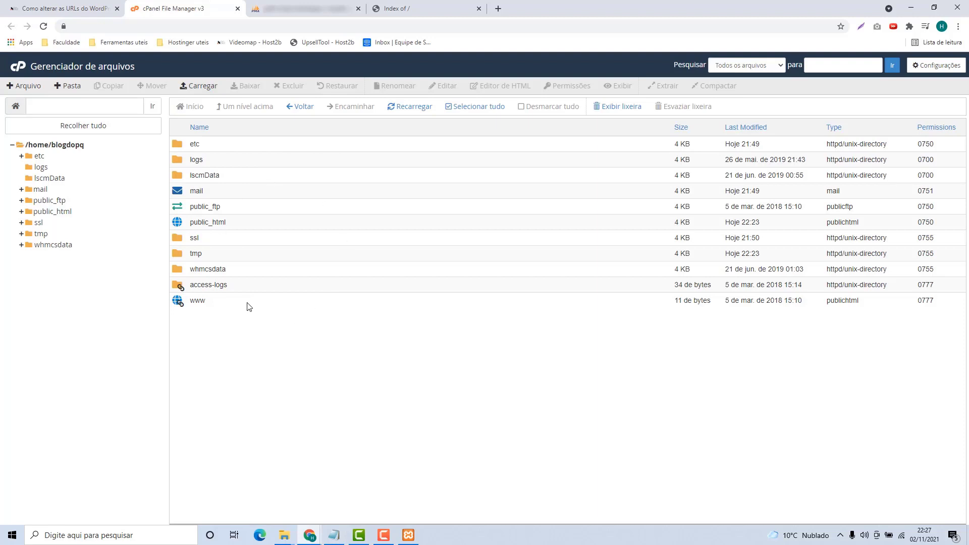
pyautogui.doubleClick(238, 222)
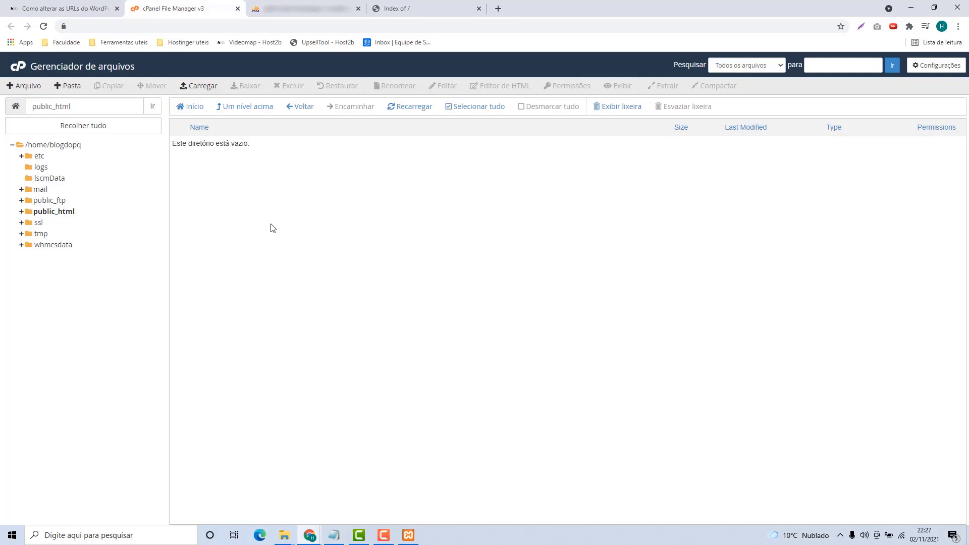
pyautogui.click(200, 88)
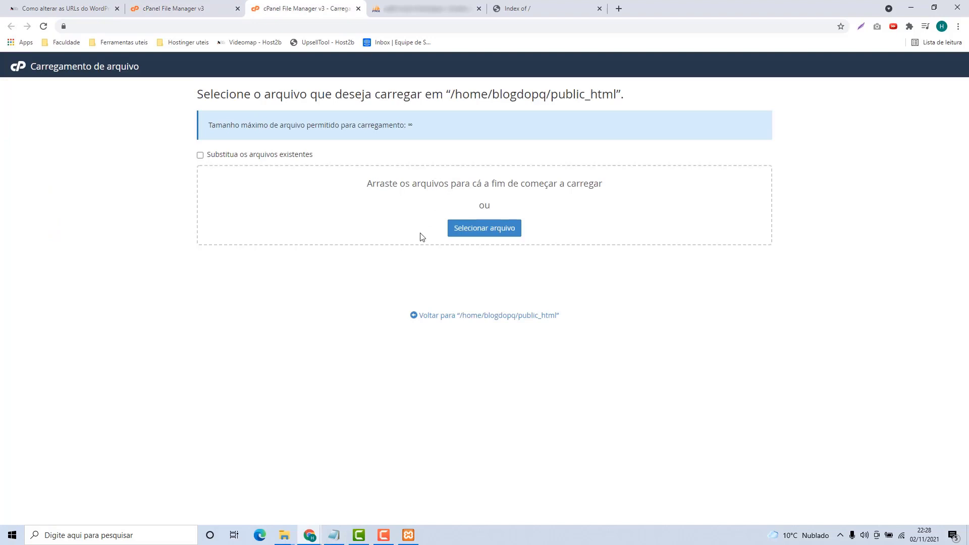
pyautogui.moveTo(285, 535)
pyautogui.click(325, 501)
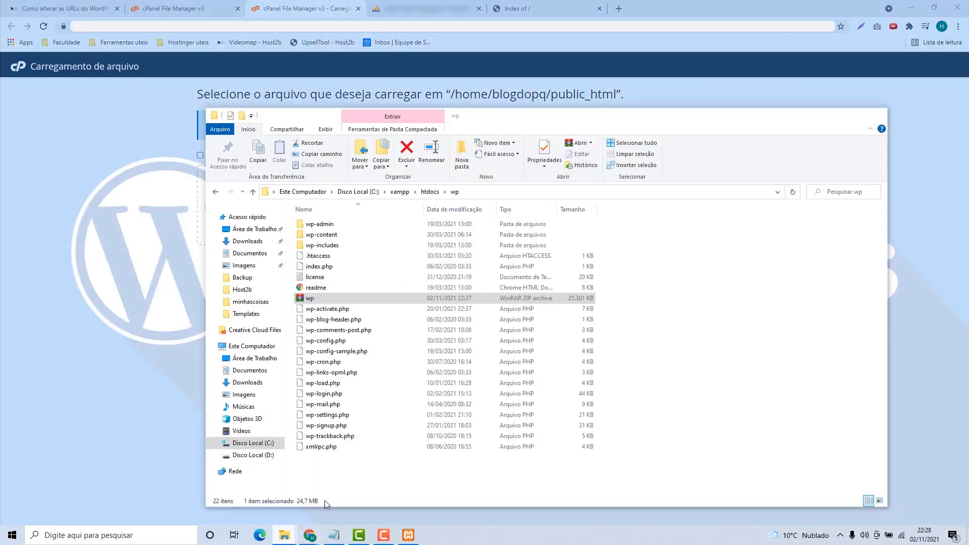
pyautogui.moveTo(500, 121); pyautogui.dragTo(486, 263)
pyautogui.moveTo(298, 445); pyautogui.dragTo(492, 200)
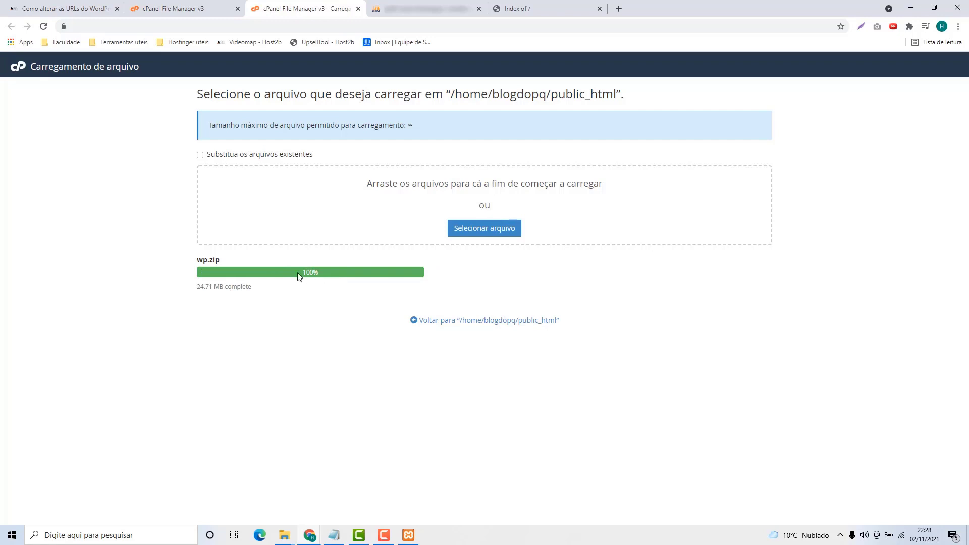
pyautogui.click(435, 325)
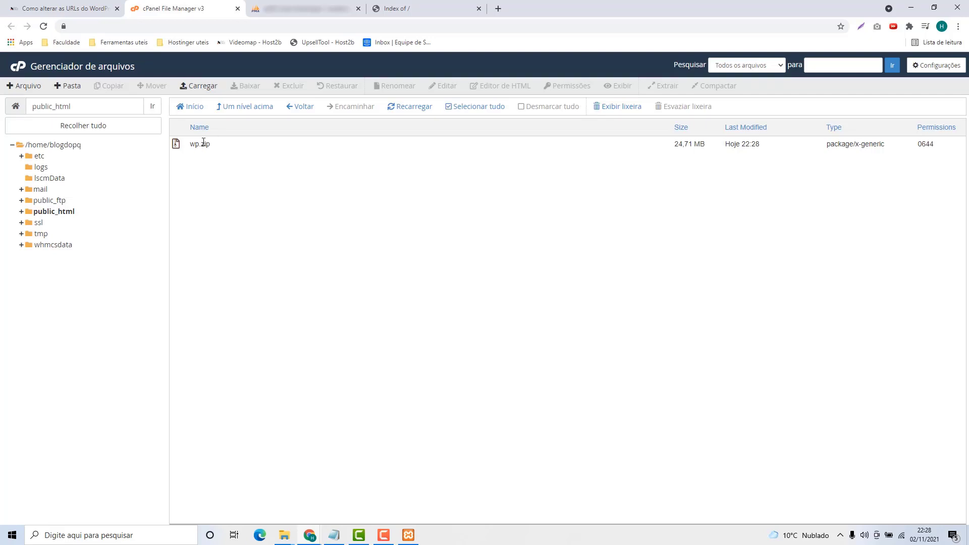
# Step: Extract wp.zip into /public_html and close the extraction results
pyautogui.click(220, 150)
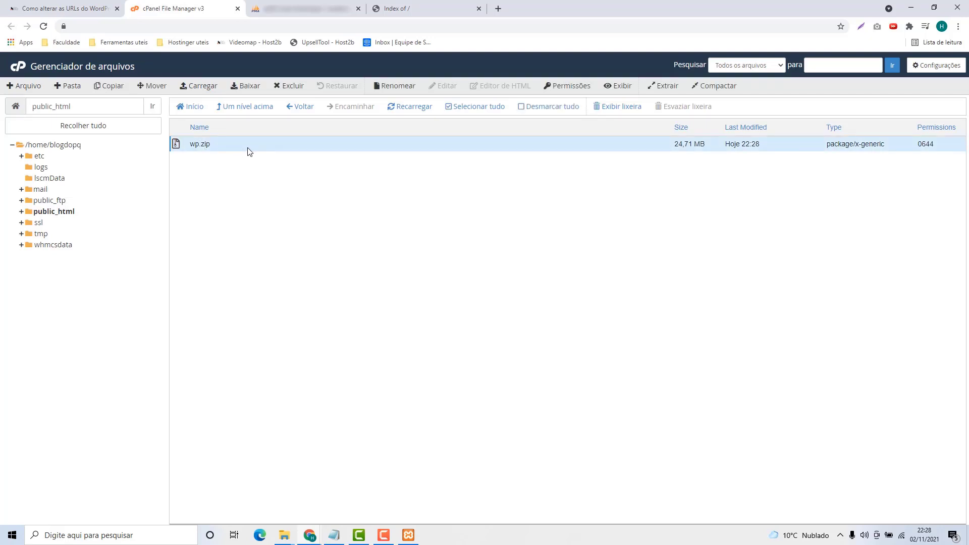
pyautogui.click(662, 89)
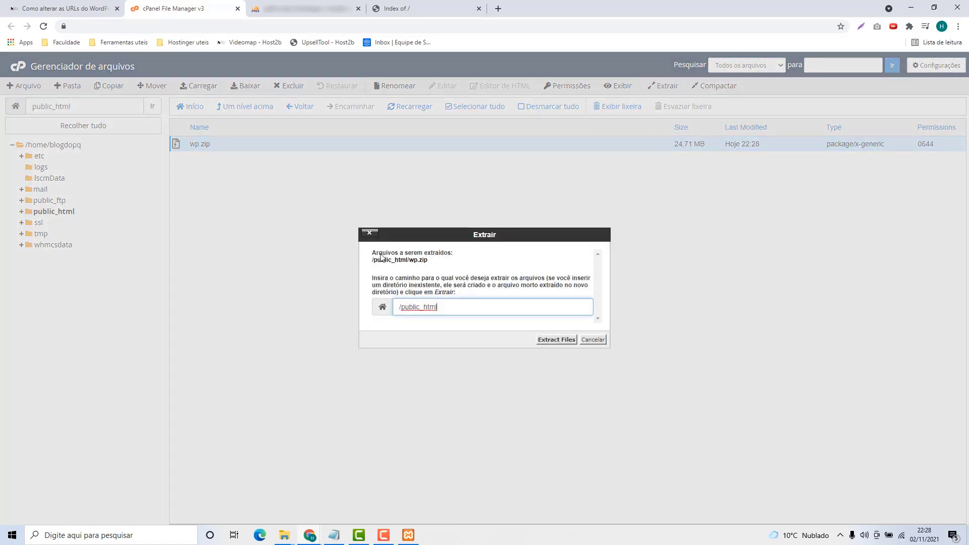
pyautogui.click(556, 342)
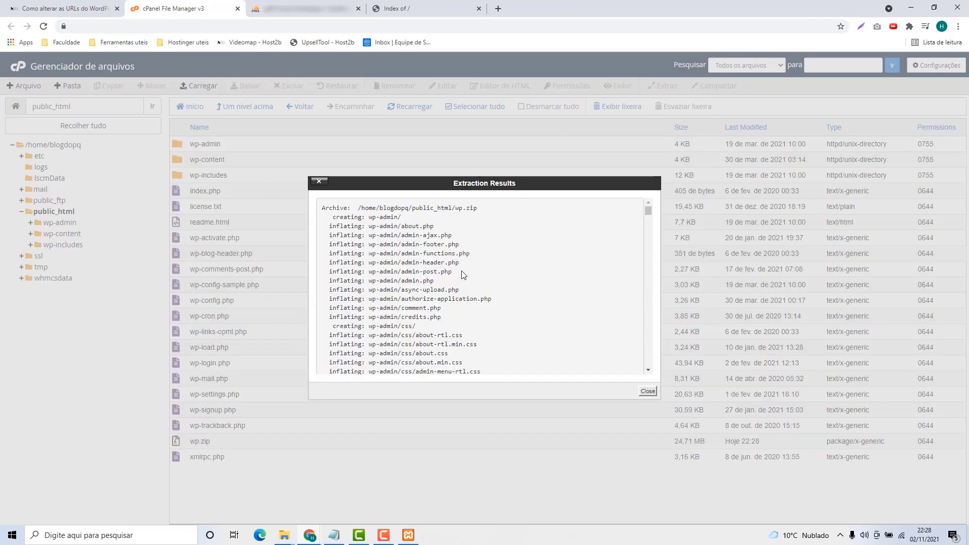
pyautogui.click(648, 391)
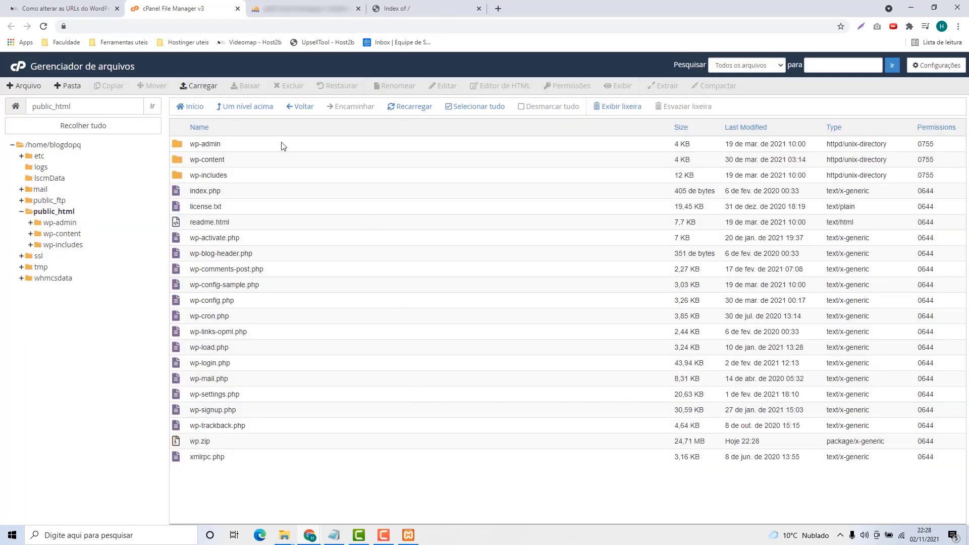
# Step: Permanently delete wp.zip from public_html, bypassing the trash
pyautogui.click(202, 442)
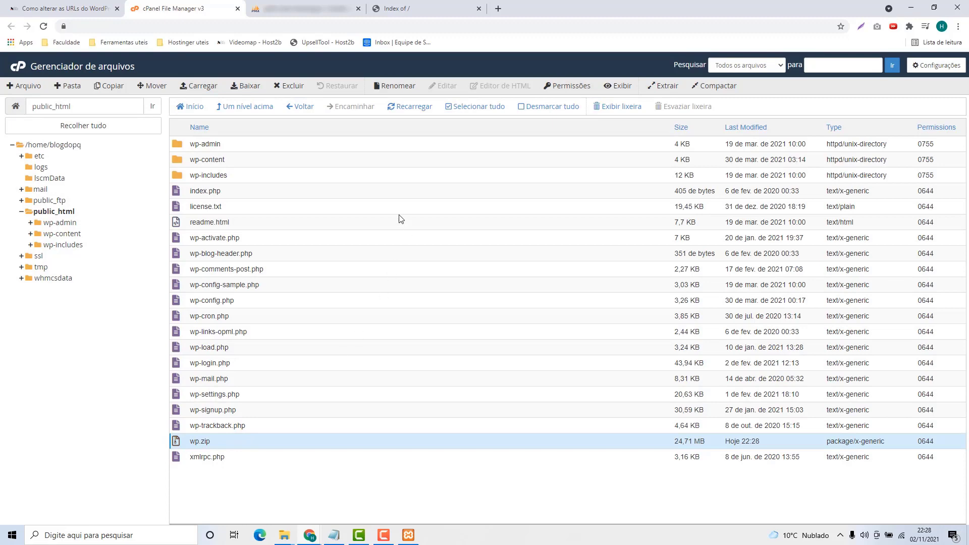
pyautogui.click(287, 89)
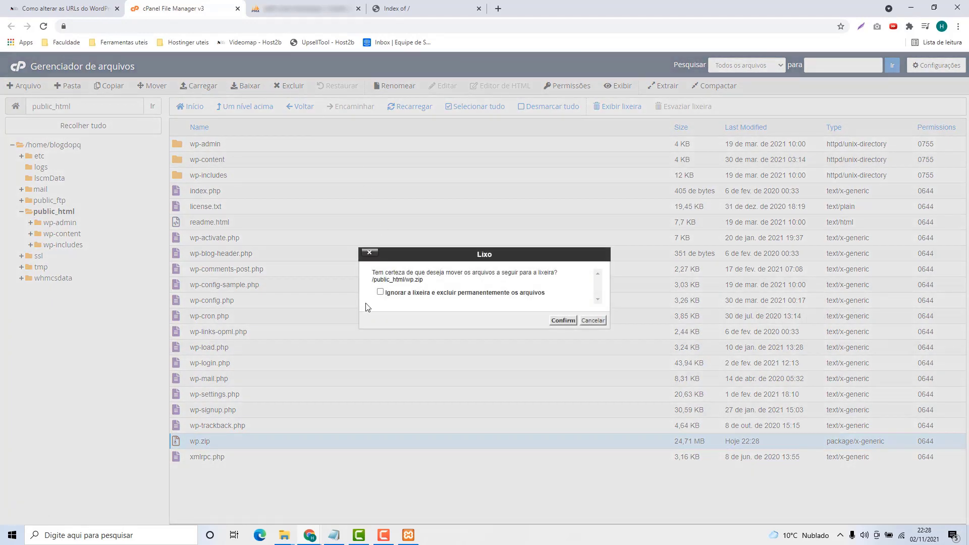
pyautogui.click(380, 293)
pyautogui.click(561, 320)
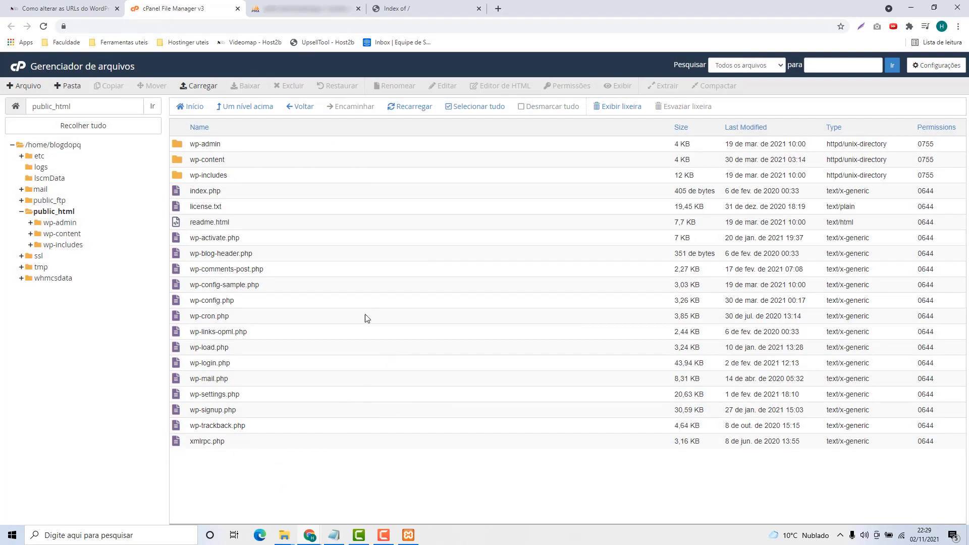
# Step: Reload host2b.space in the browser and check how the uploaded site responds
pyautogui.click(399, 9)
pyautogui.click(219, 26)
pyautogui.press('Return')
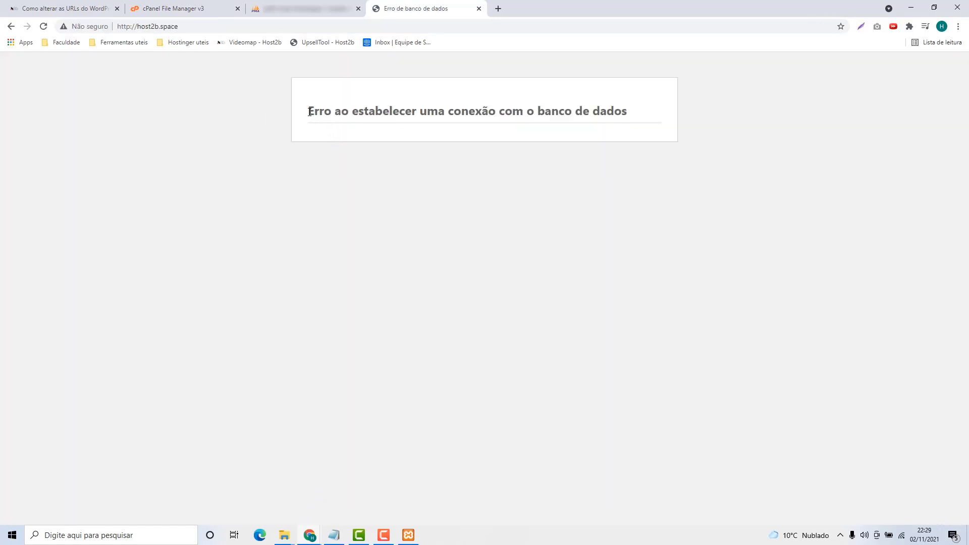
pyautogui.moveTo(309, 112); pyautogui.dragTo(605, 104)
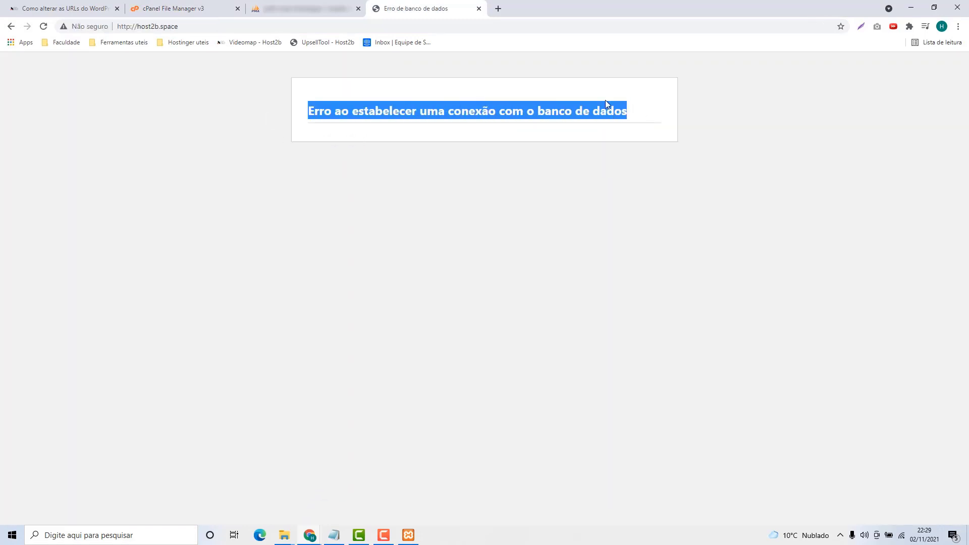
# Step: Check the hosting database blogdopq_wp, then switch to XAMPP, launch its local phpMyAdmin and open the wordpress database
pyautogui.click(201, 7)
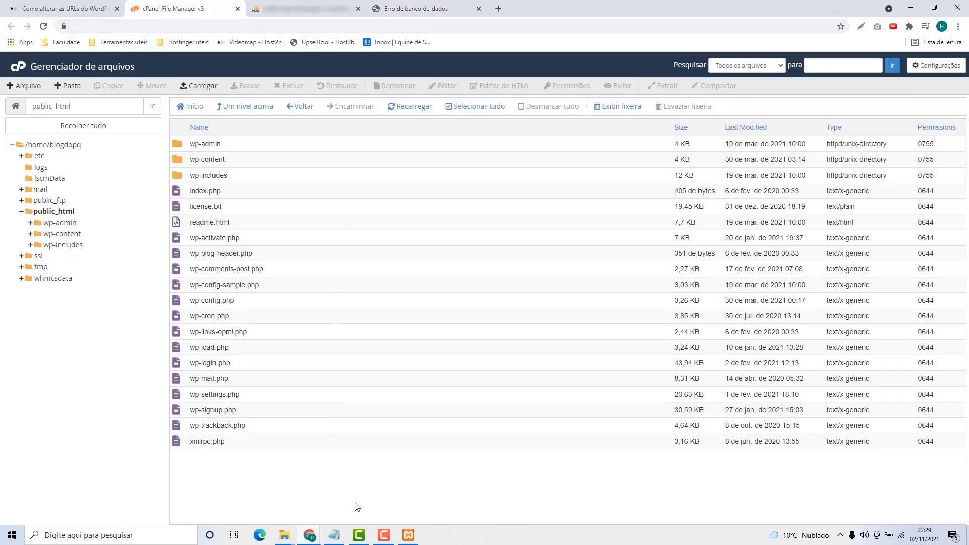
pyautogui.click(301, 14)
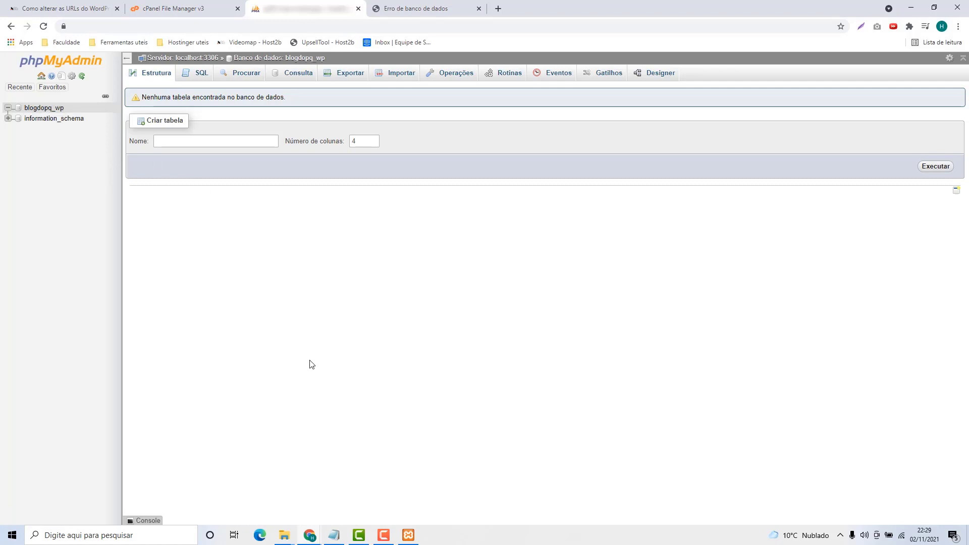
pyautogui.click(409, 535)
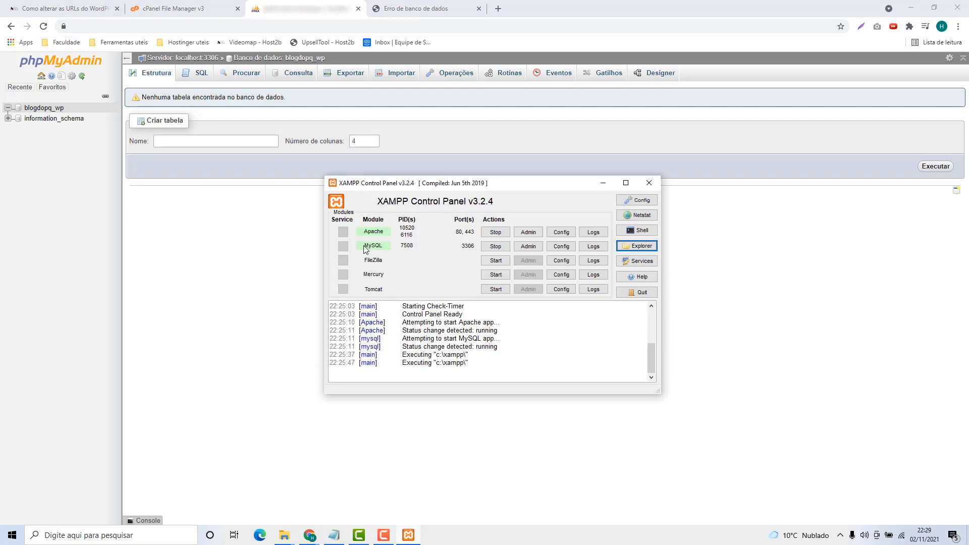
pyautogui.click(527, 247)
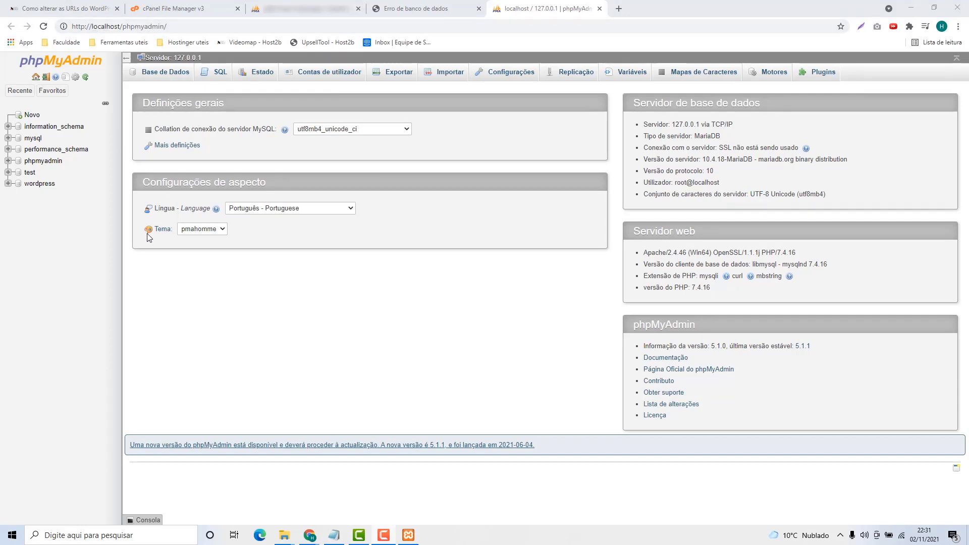
pyautogui.click(40, 186)
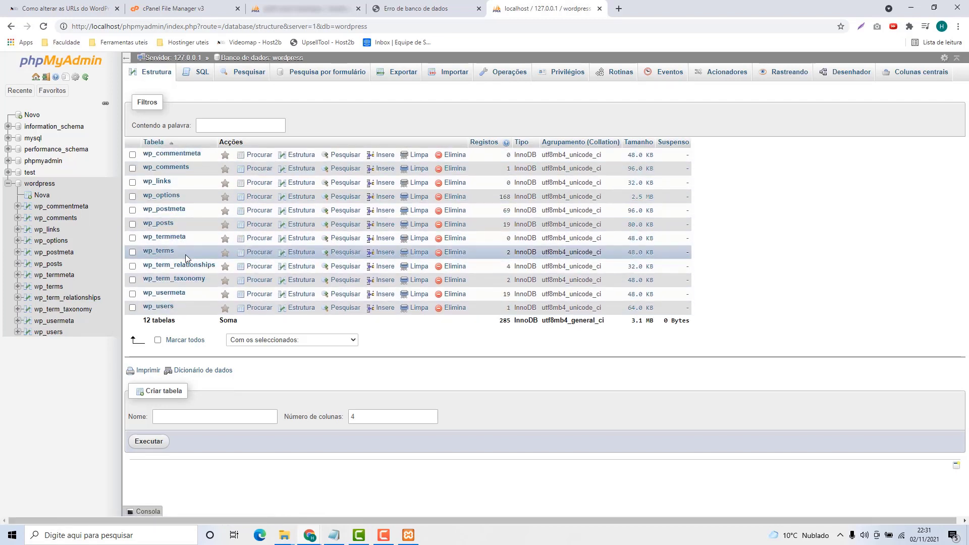
# Step: Export the local wordpress database with the quick method in SQL format
pyautogui.click(283, 12)
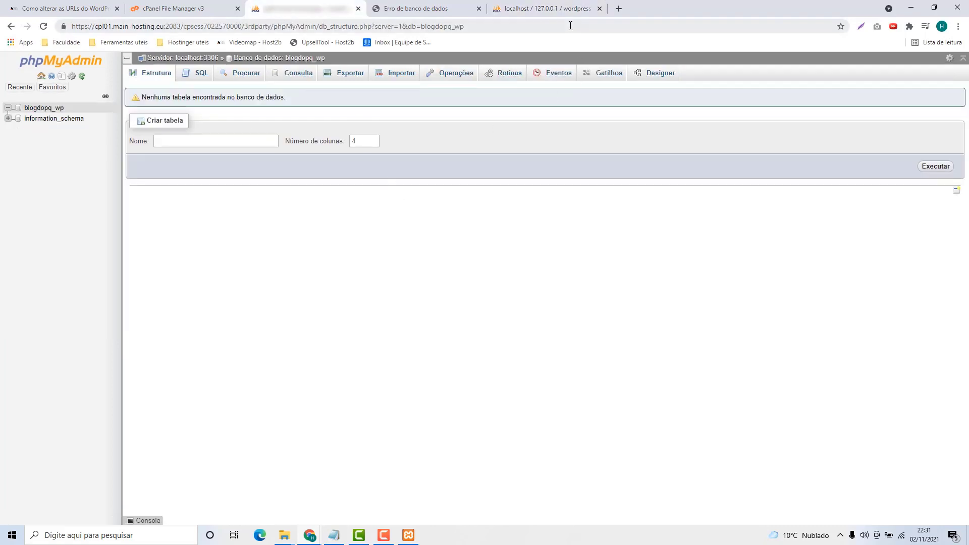
pyautogui.click(545, 8)
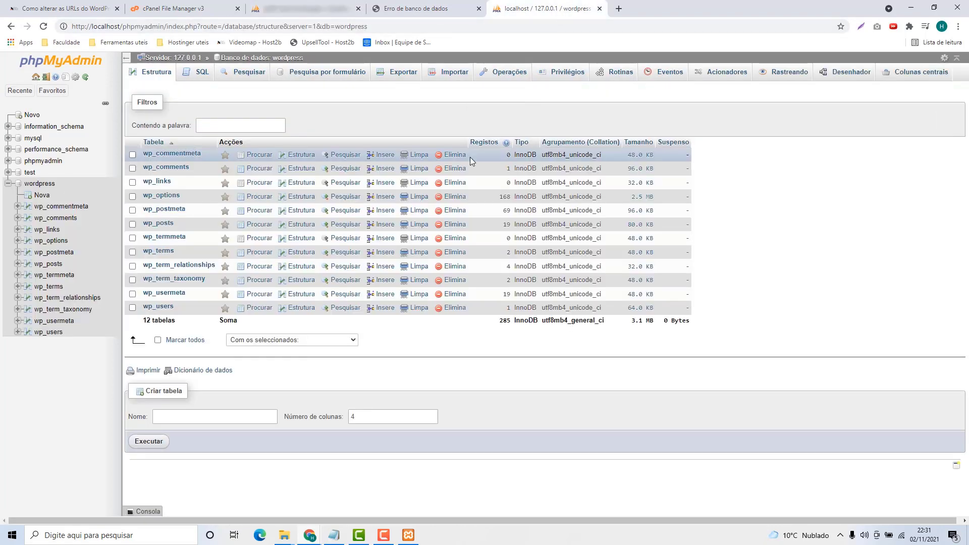
pyautogui.click(404, 74)
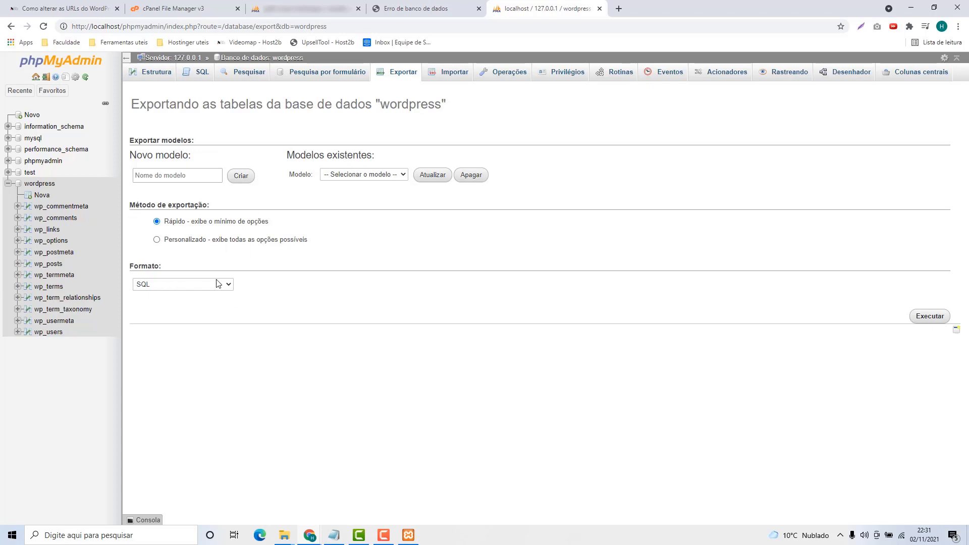
pyautogui.click(923, 316)
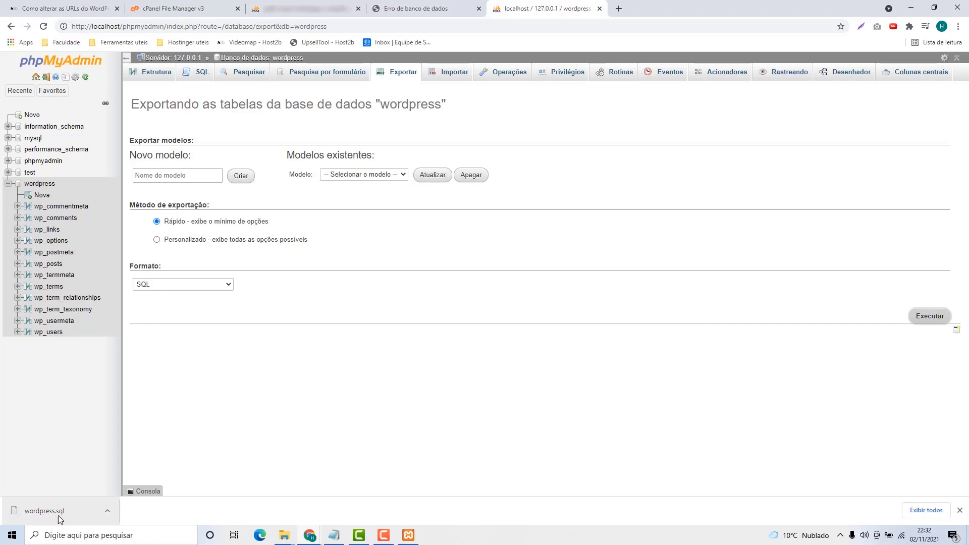
# Step: Import wordpress.sql from Downloads into the hosting database blogdopq_wp in the hosting's phpMyAdmin
pyautogui.click(303, 9)
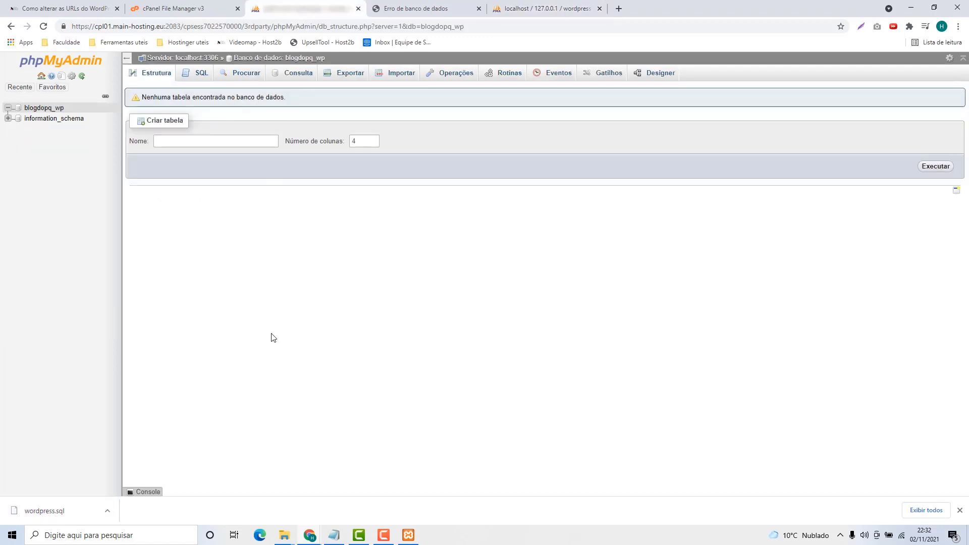
pyautogui.click(403, 76)
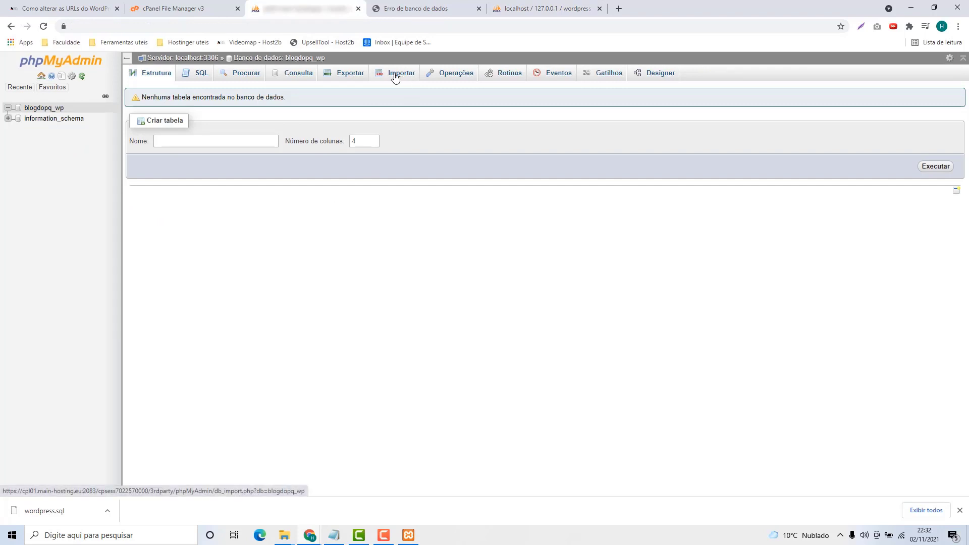
pyautogui.click(397, 77)
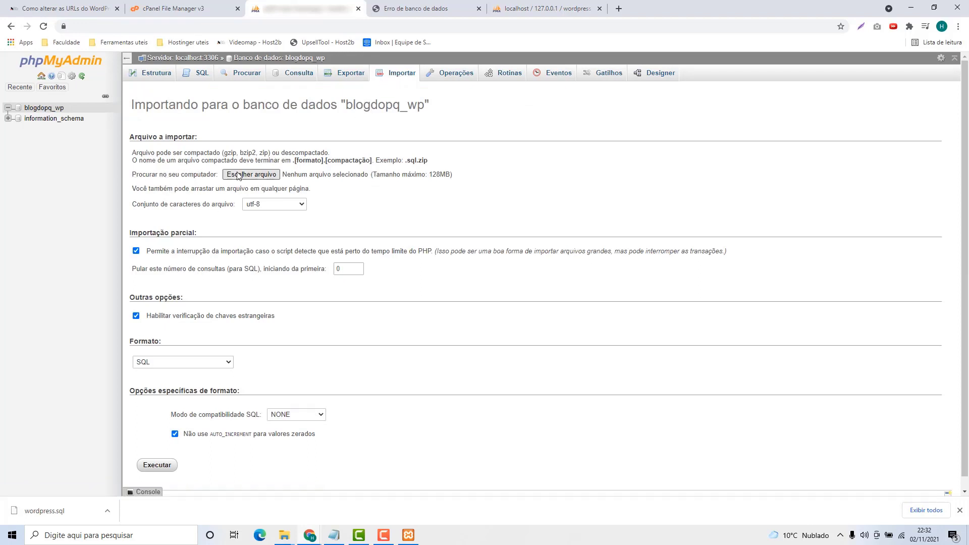
pyautogui.click(252, 175)
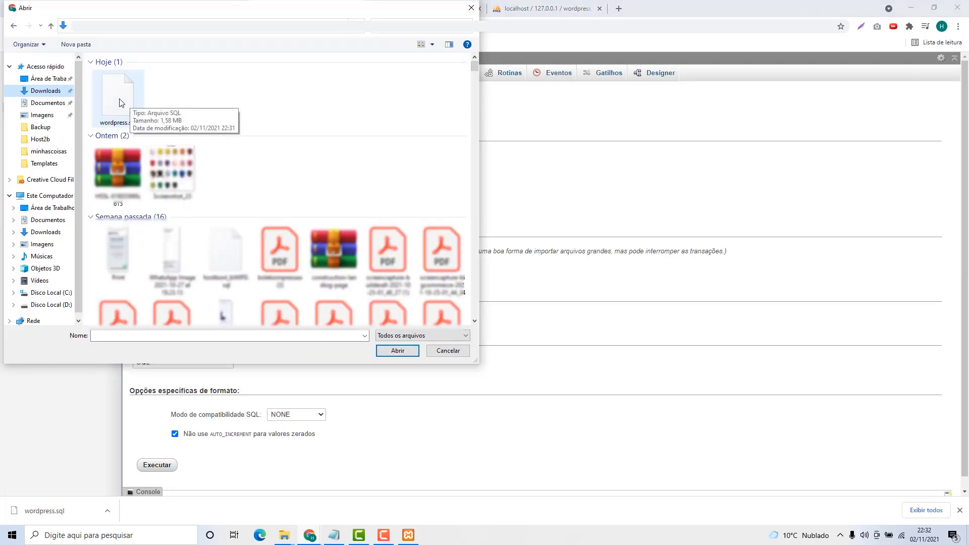
pyautogui.doubleClick(123, 103)
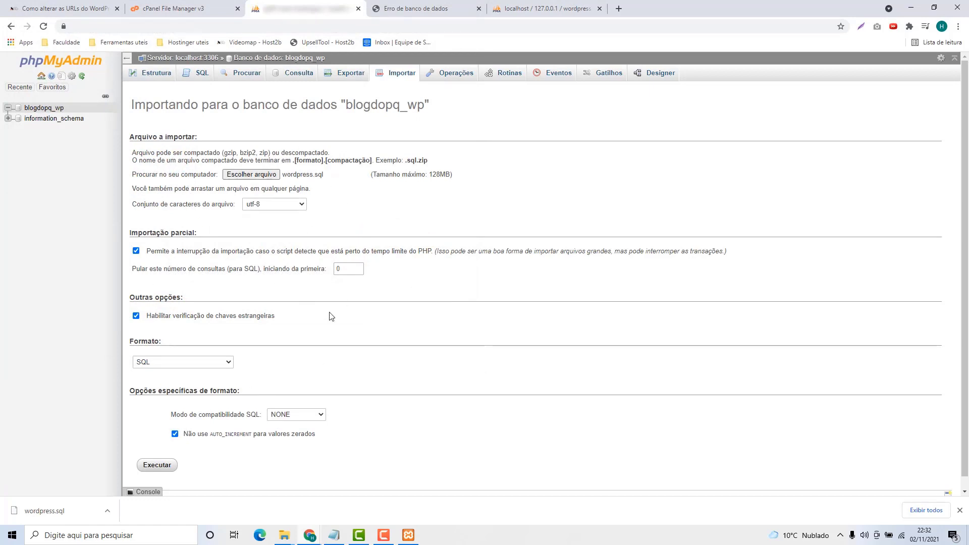
pyautogui.scroll(-1, 217, 419)
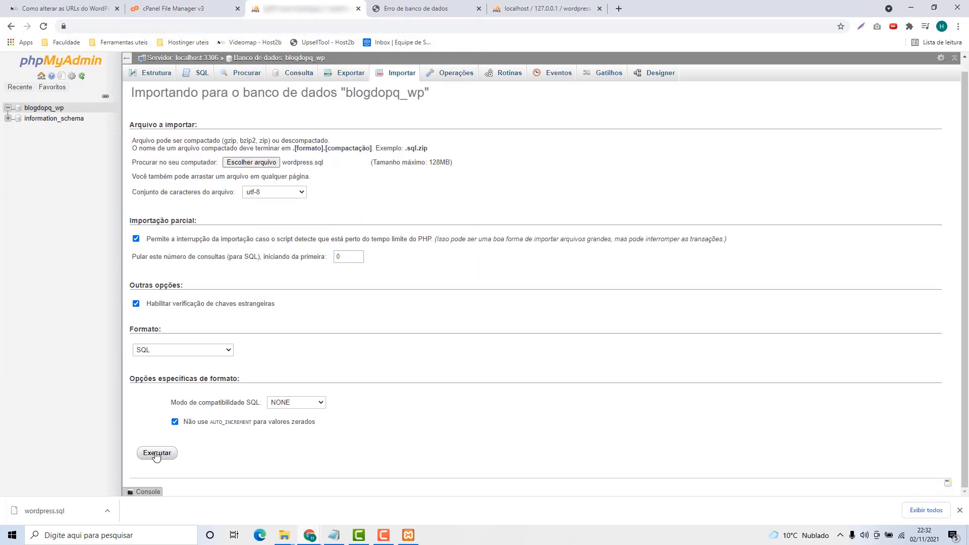
pyautogui.click(156, 453)
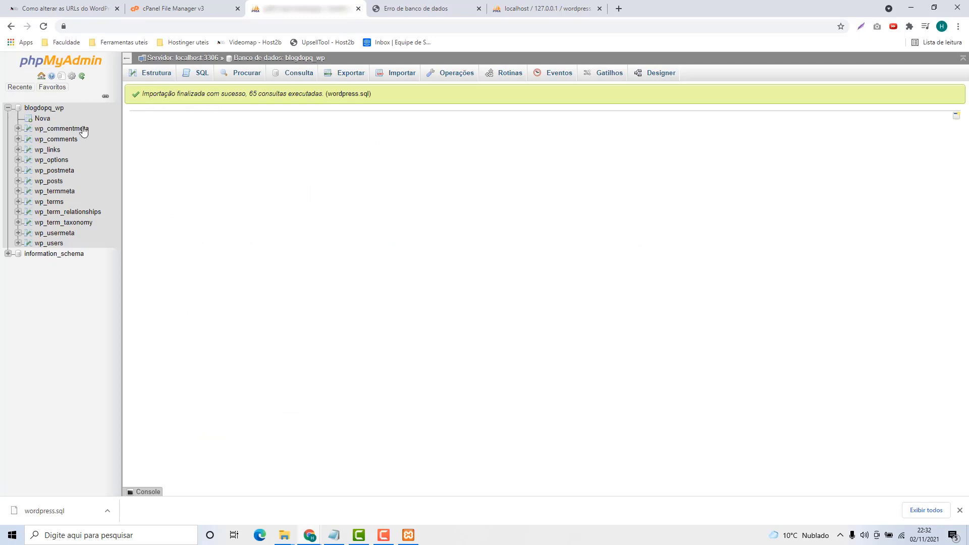
# Step: Open the imported blogdopq_wp database and display the records of its wp_options table
pyautogui.click(52, 111)
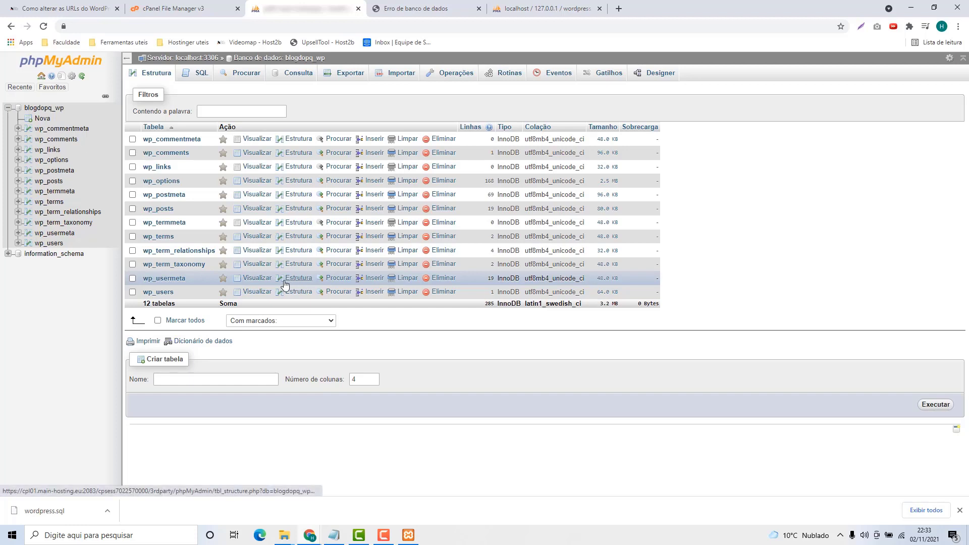
pyautogui.click(959, 510)
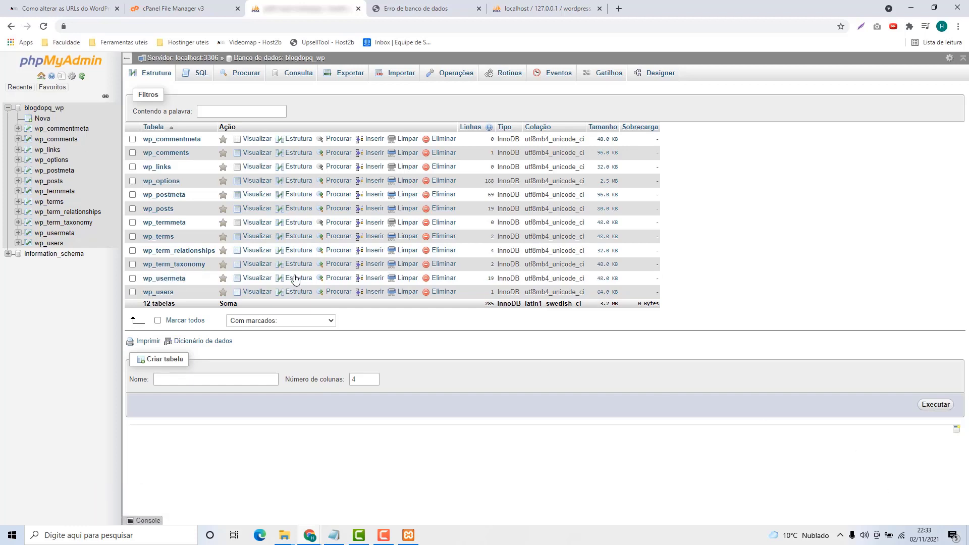
pyautogui.click(156, 184)
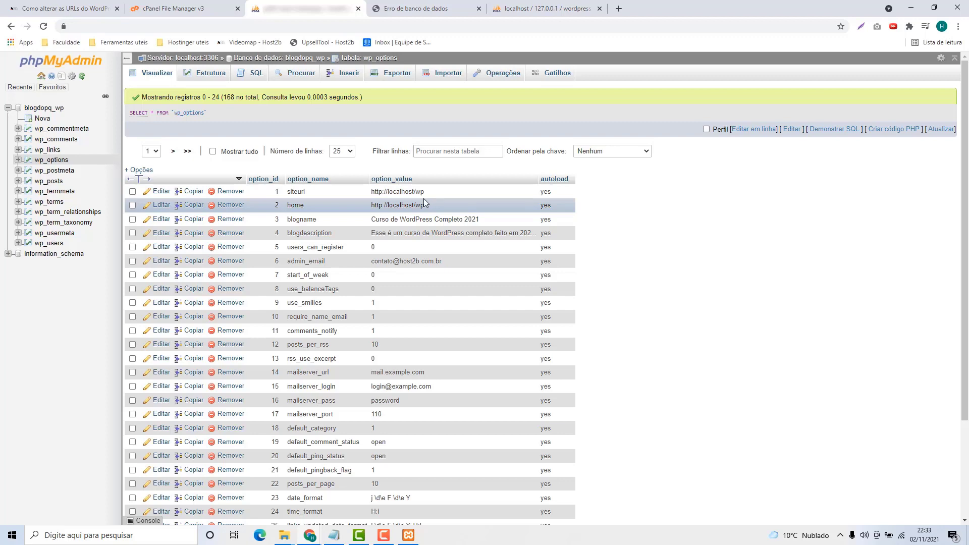
# Step: Copy the two UPDATE wp_posts queries from the host2b article on changing WordPress URLs
pyautogui.click(63, 8)
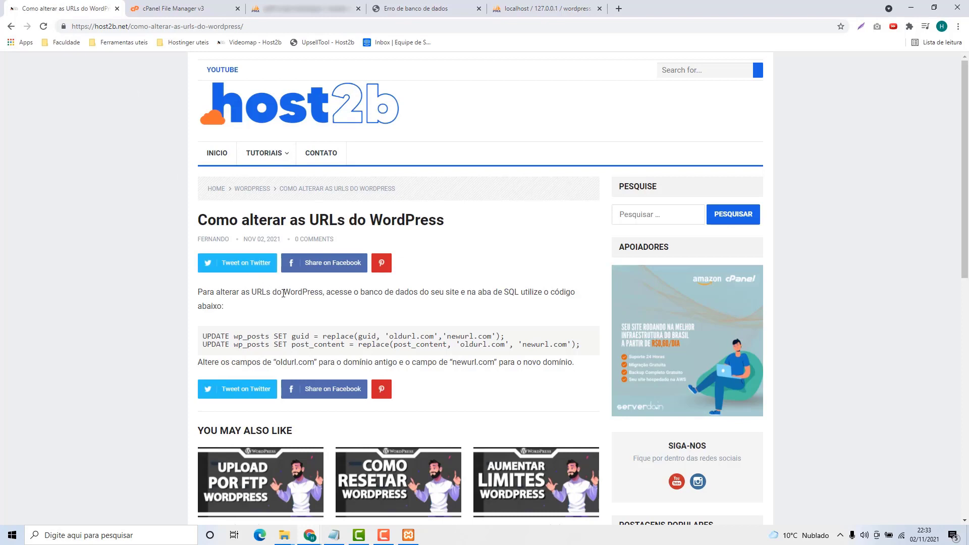
pyautogui.scroll(-1, 287, 299)
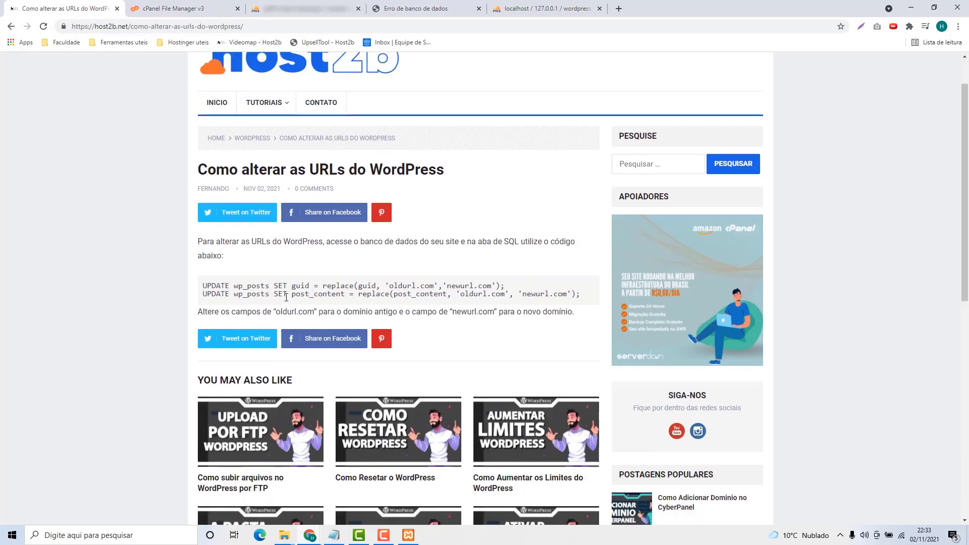
pyautogui.moveTo(204, 285); pyautogui.dragTo(225, 286)
pyautogui.click(207, 284)
pyautogui.moveTo(205, 284); pyautogui.dragTo(587, 298)
pyautogui.hotkey('ctrl', 'c')
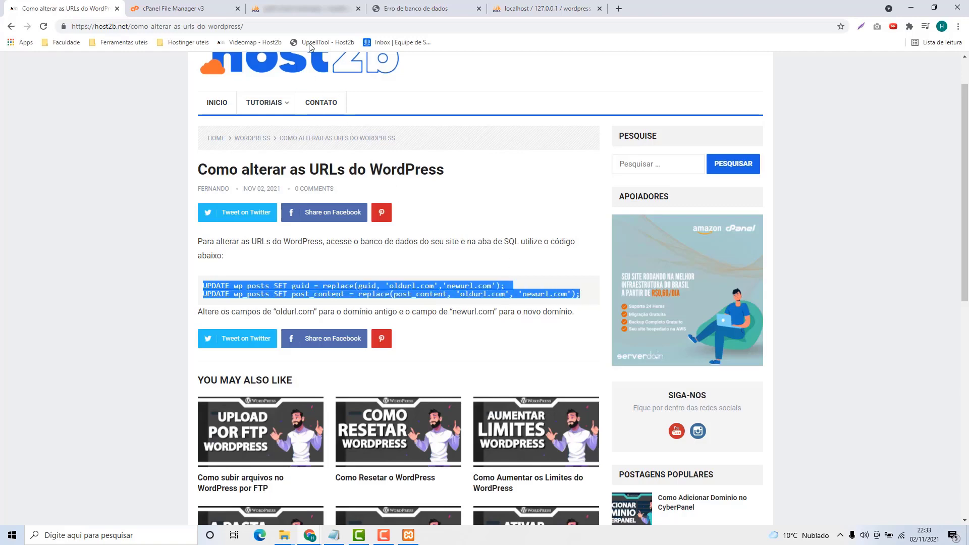
# Step: Open the SQL editor for the hosting's wp_options table in a separate tab and replace its default query with the copied UPDATE queries
pyautogui.click(310, 11)
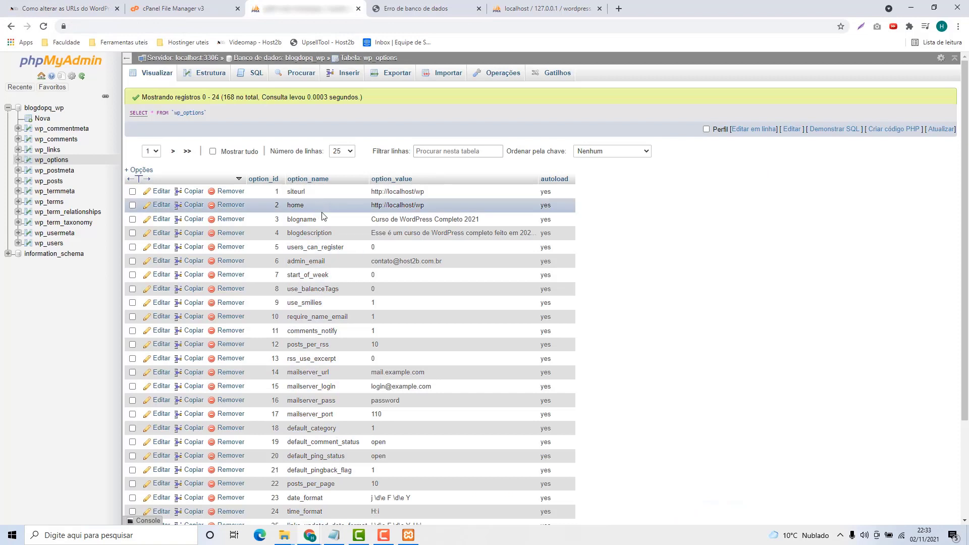
pyautogui.middleClick(257, 81)
pyautogui.click(412, 10)
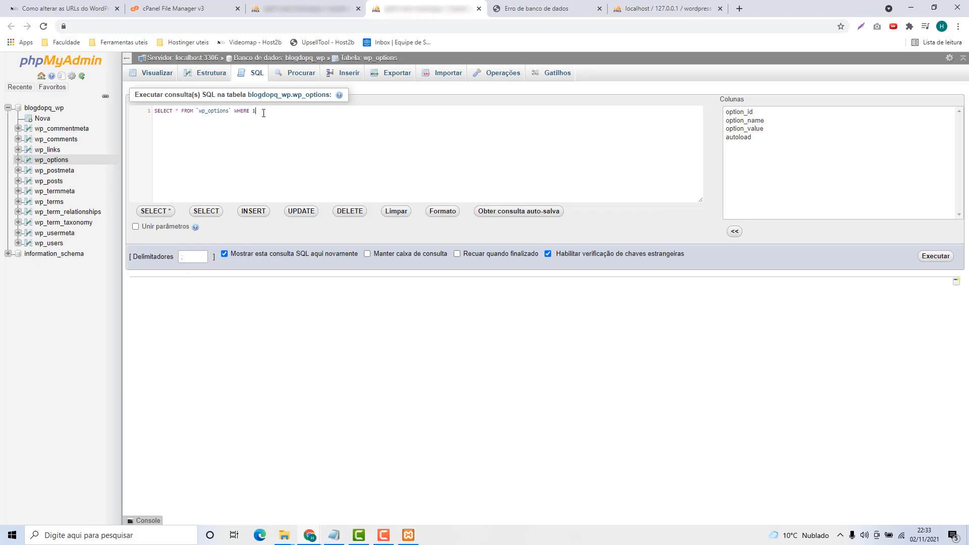
pyautogui.moveTo(264, 113); pyautogui.dragTo(152, 112)
pyautogui.press('BackSpace')
pyautogui.hotkey('ctrl', 'v')
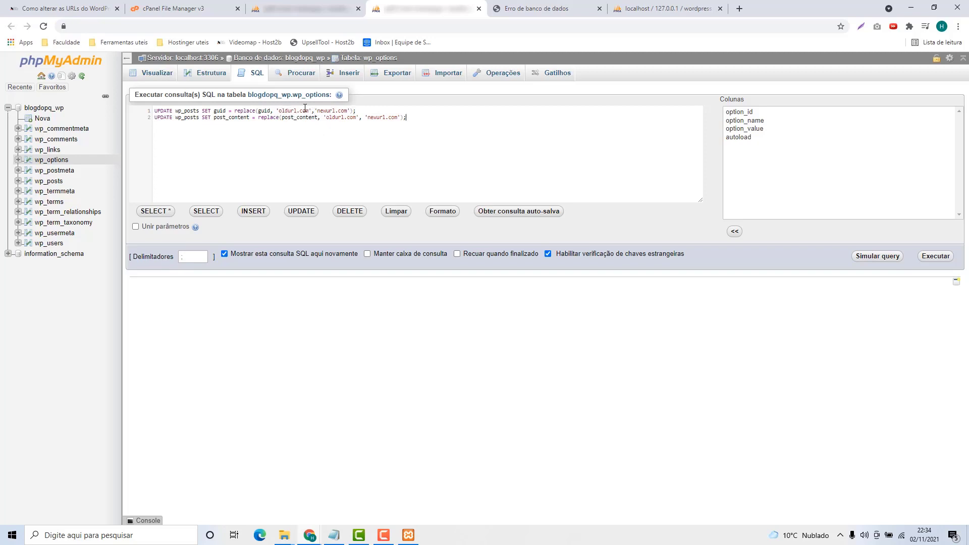
# Step: Check the siteurl value in wp_options and replace oldurl.com in the guid query with localhost/wp
pyautogui.moveTo(309, 110); pyautogui.dragTo(280, 111)
pyautogui.click(301, 7)
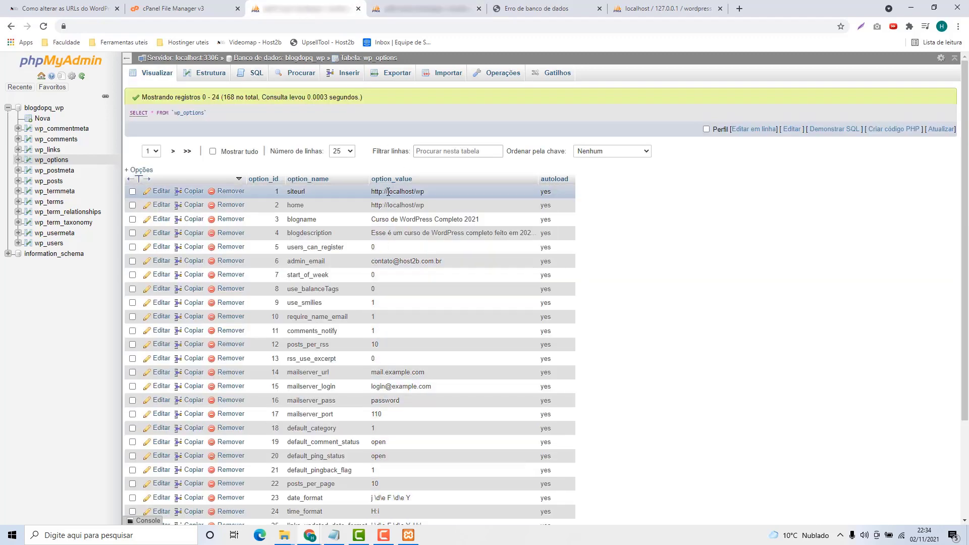
pyautogui.click(424, 8)
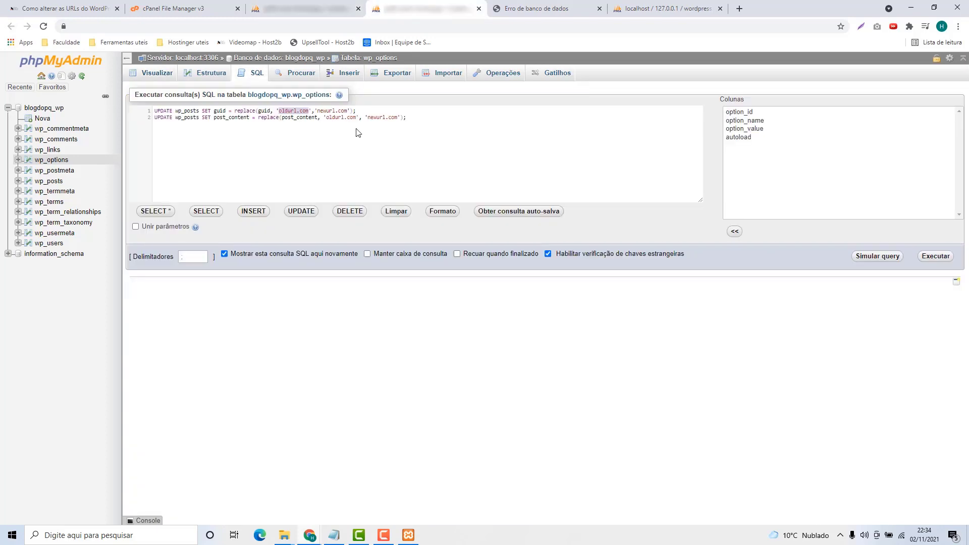
pyautogui.click(309, 111)
pyautogui.moveTo(309, 110); pyautogui.dragTo(281, 110)
pyautogui.click(306, 8)
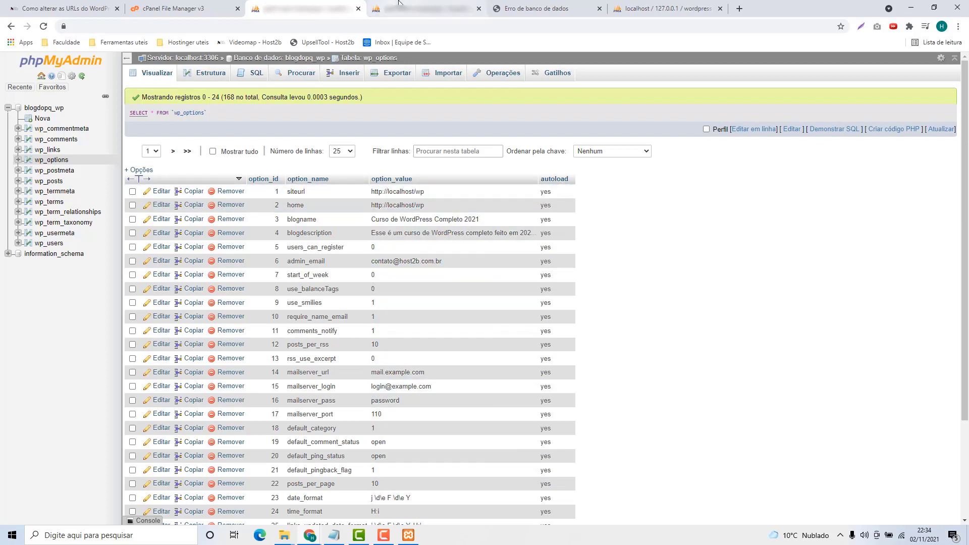
pyautogui.click(424, 8)
pyautogui.write('local')
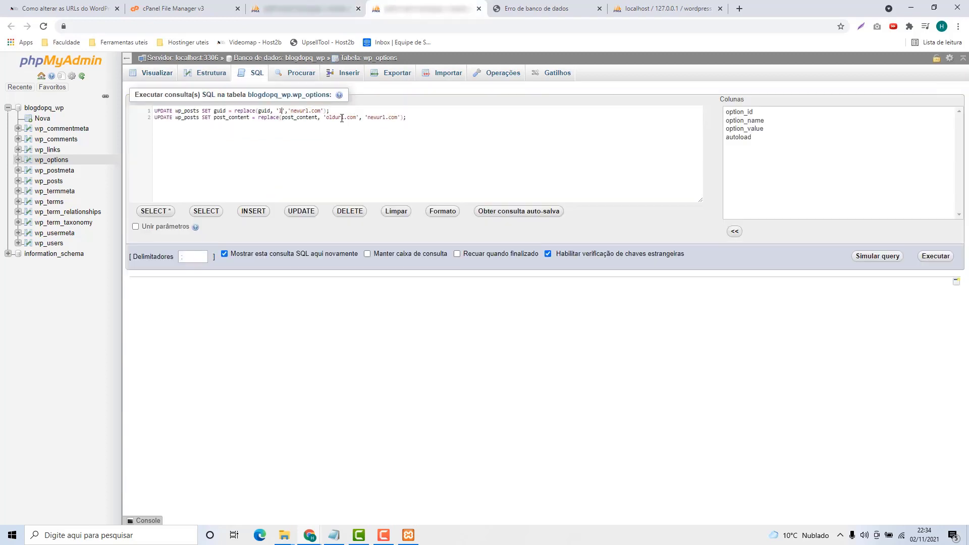
pyautogui.write('host/wp')
# Step: Replace the oldurl.com placeholder in the post_content query
pyautogui.moveTo(333, 118); pyautogui.dragTo(357, 117)
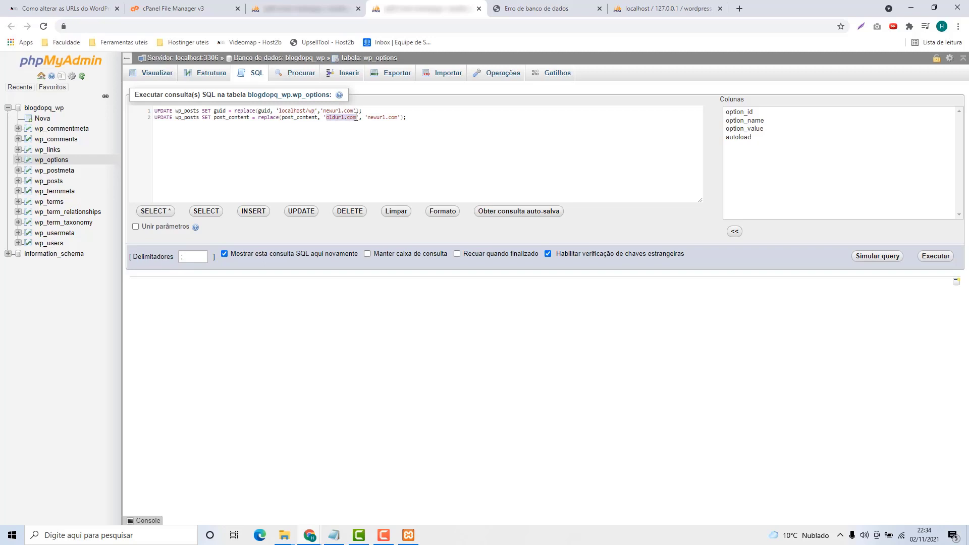